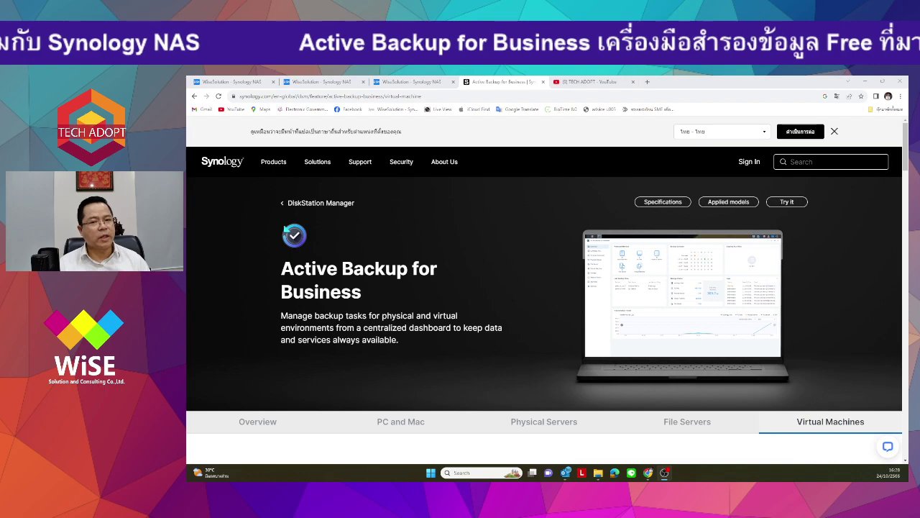
Step: Switch to the TECH ADOPT YouTube channel and view its subscription notification options
left_click(586, 81)
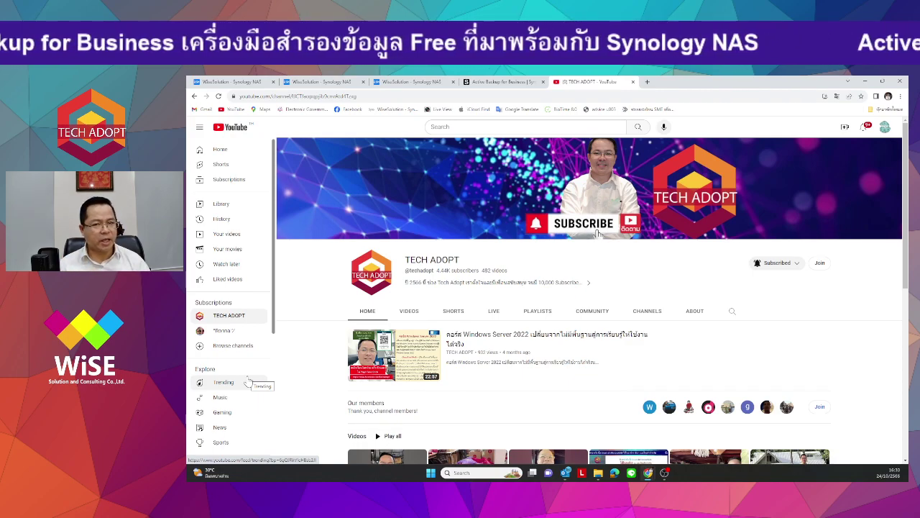
left_click(772, 265)
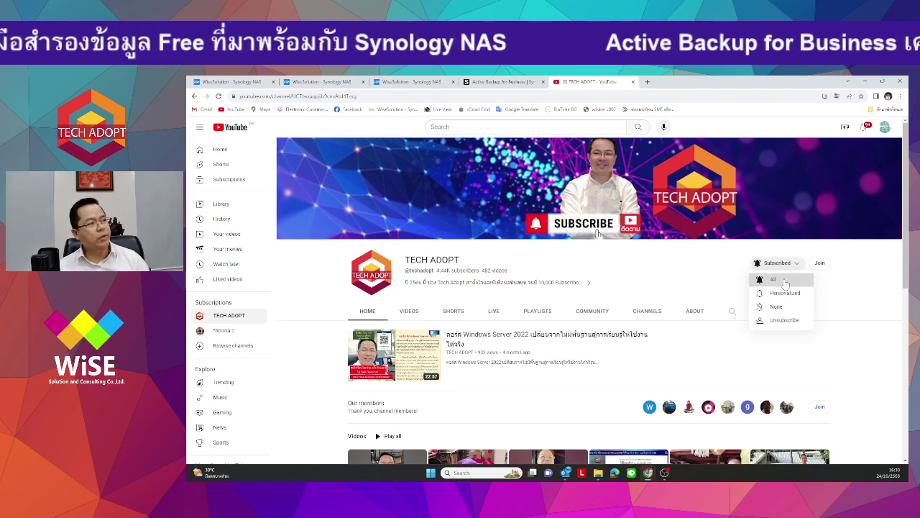
left_click(544, 301)
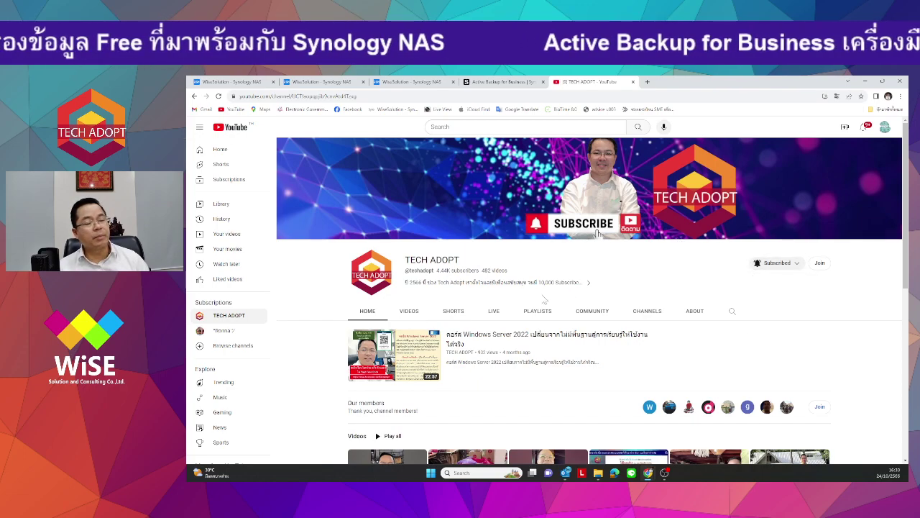
Step: Open the TECH ADOPT channel membership offer, pause its intro video, view the three tiers' perks, and close it
left_click(819, 262)
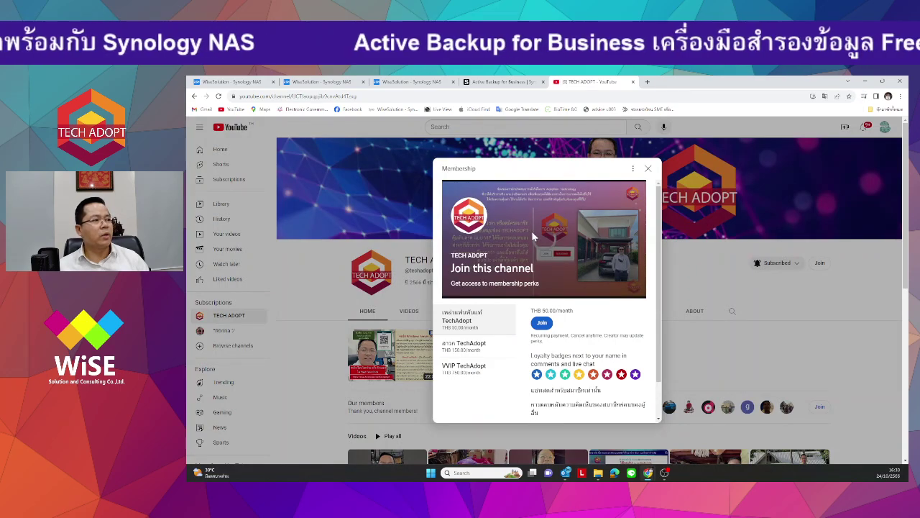
left_click(601, 253)
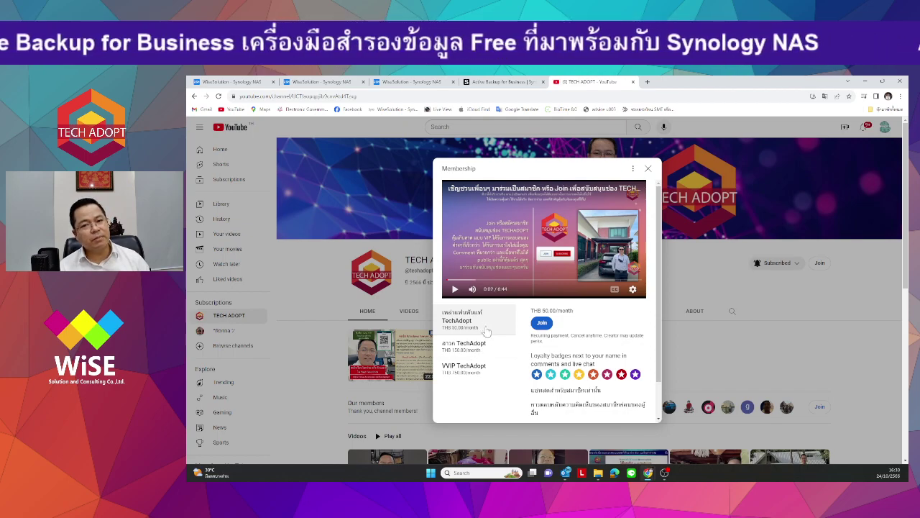
left_click(492, 355)
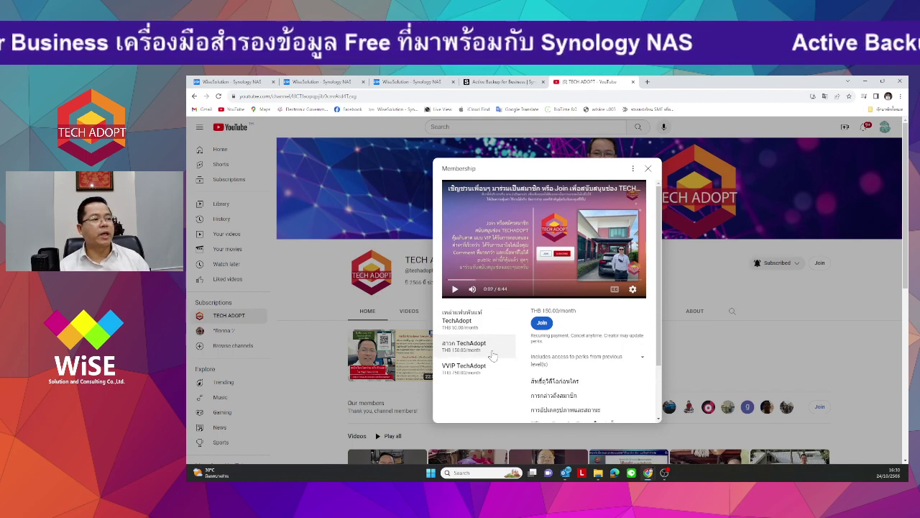
left_click(484, 375)
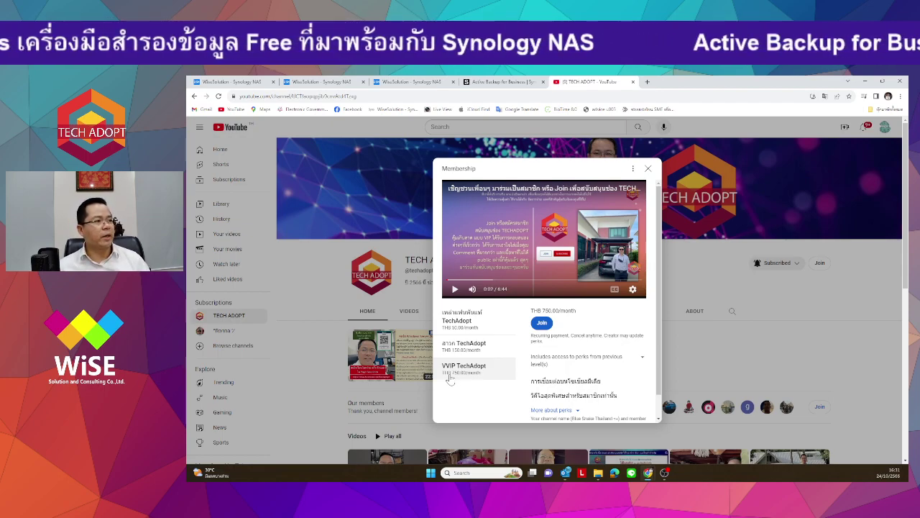
left_click(458, 325)
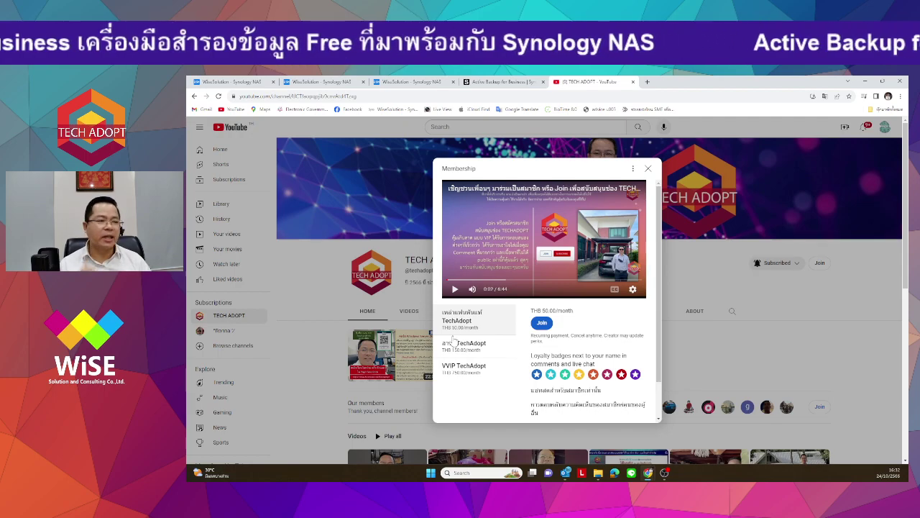
left_click(648, 168)
Step: Return to the Synology Active Backup for Business page and highlight its product title
key("ctrl+shift+Tab")
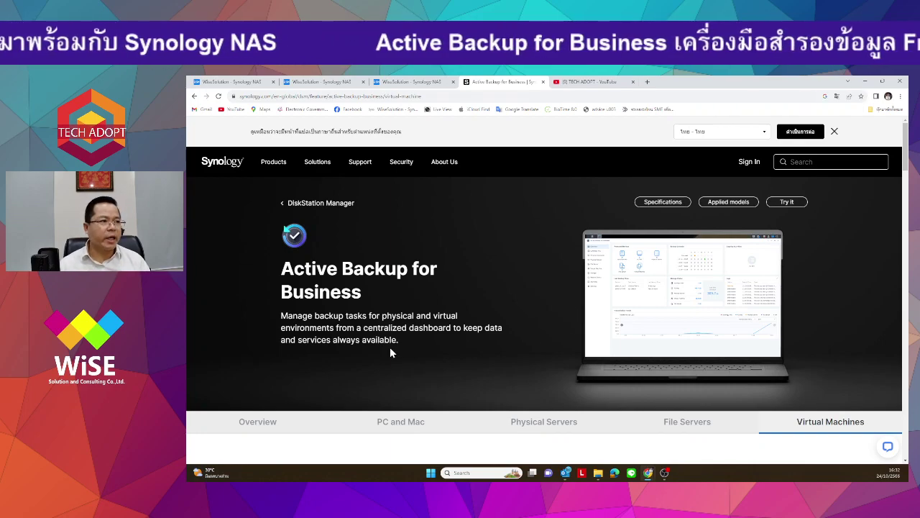
scroll(370, 299, "down", 1)
scroll(371, 298, "up", 1)
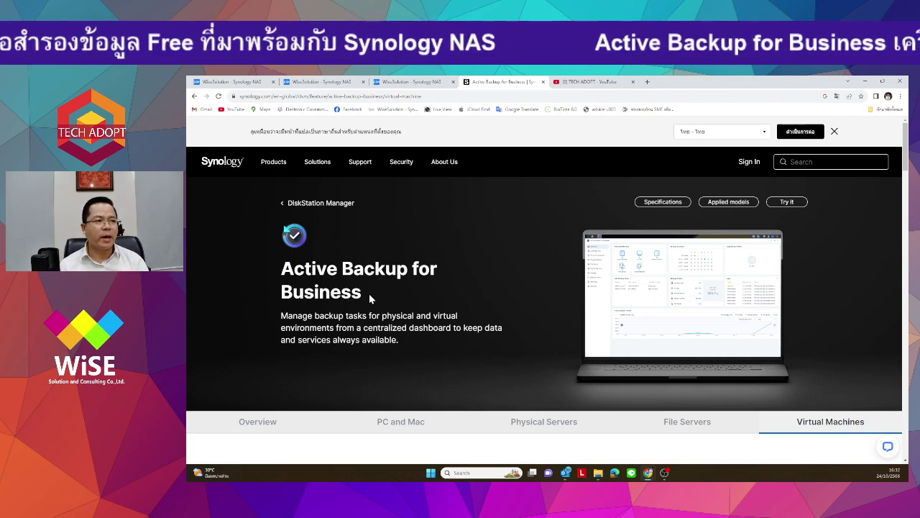
left_click_drag(362, 291, 281, 268)
left_click(281, 268)
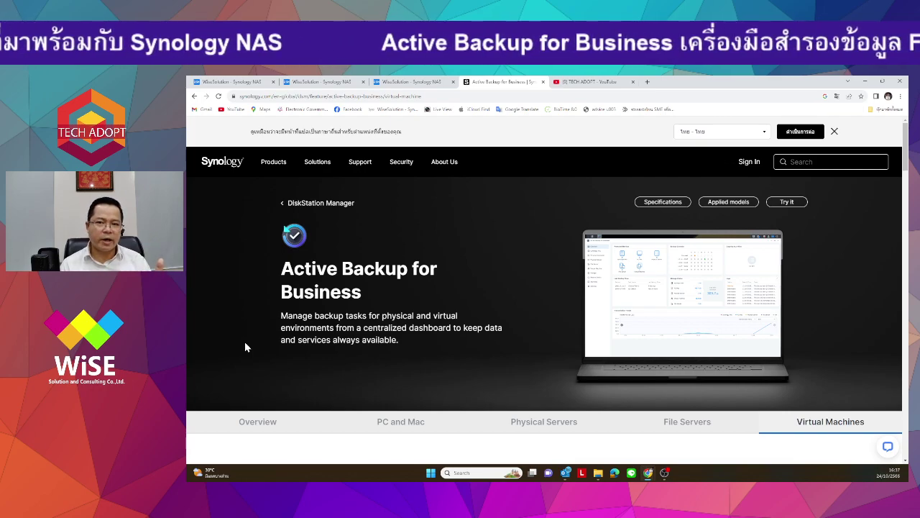
Step: Examine the VMware and Hyper-V backup and recovery section, highlighting the words Hyper-V and VMware in its heading
scroll(544, 320, "down", 5)
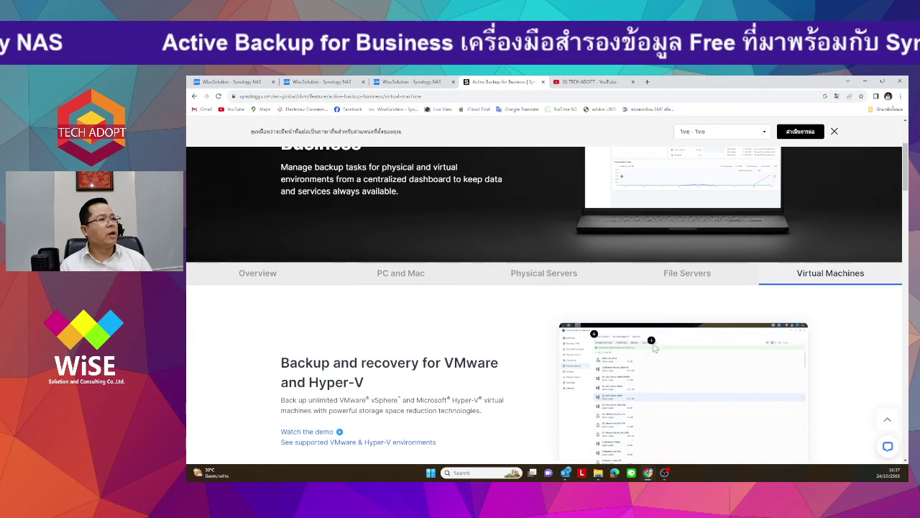
scroll(409, 265, "up", 3)
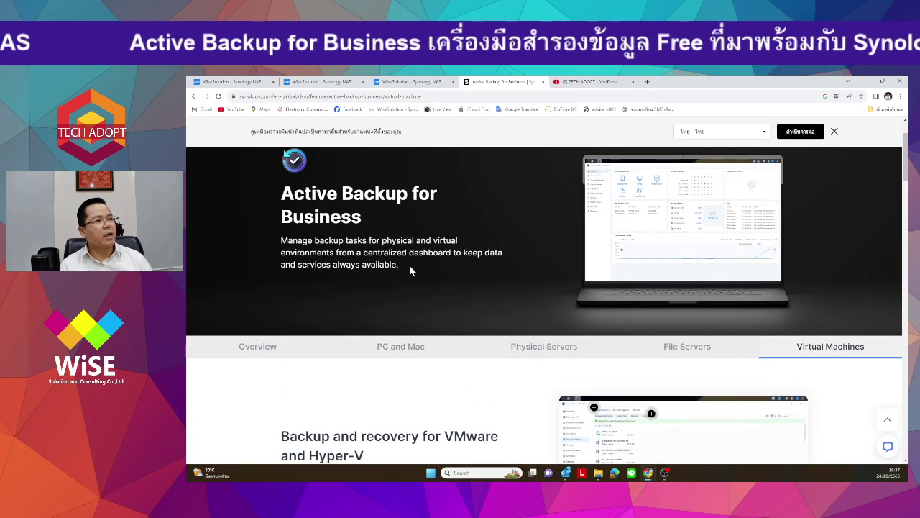
scroll(409, 264, "down", 5)
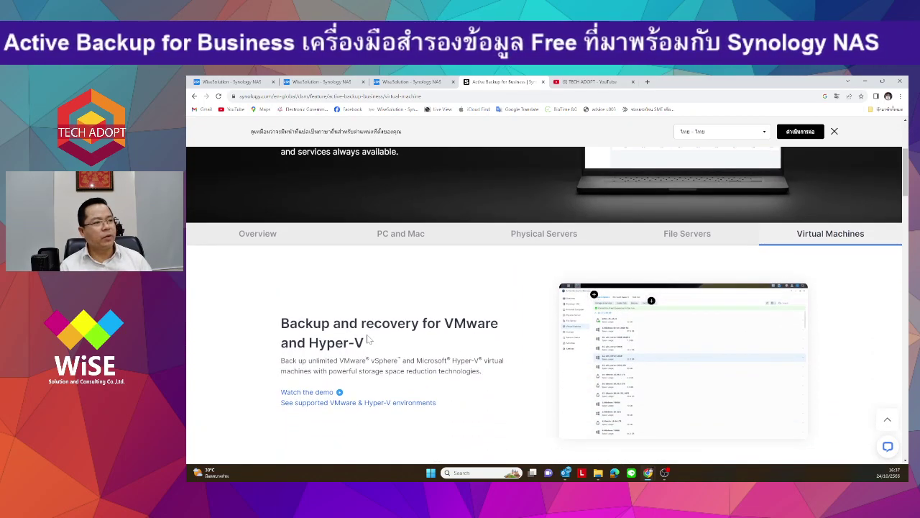
left_click_drag(366, 343, 310, 347)
left_click_drag(444, 323, 490, 324)
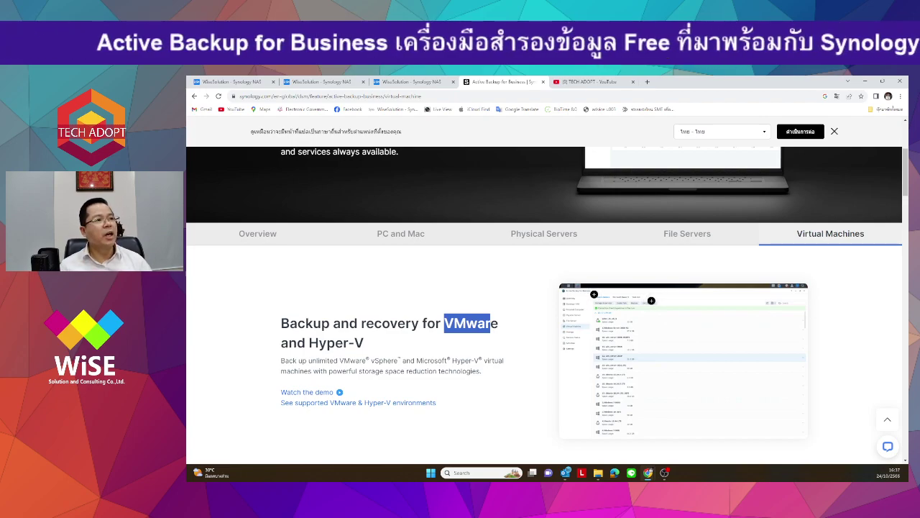
scroll(488, 335, "up", 1)
left_click(488, 335)
Step: Highlight the Active Backup for Business title again, along with the description about managing backups from a centralized dashboard
scroll(489, 335, "up", 2)
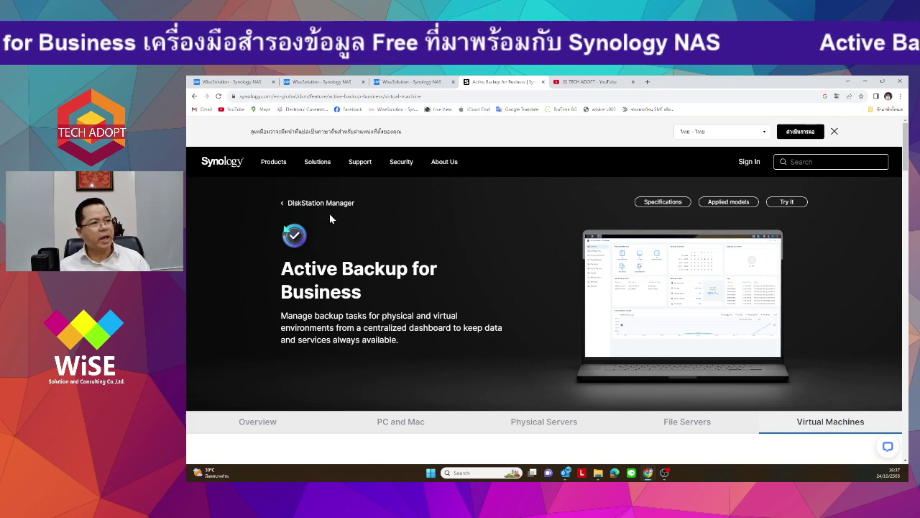
mouse_move(371, 302)
left_mouse_down()
mouse_move(306, 291)
mouse_move(286, 276)
mouse_move(337, 269)
mouse_move(361, 291)
left_mouse_up()
left_click(287, 277)
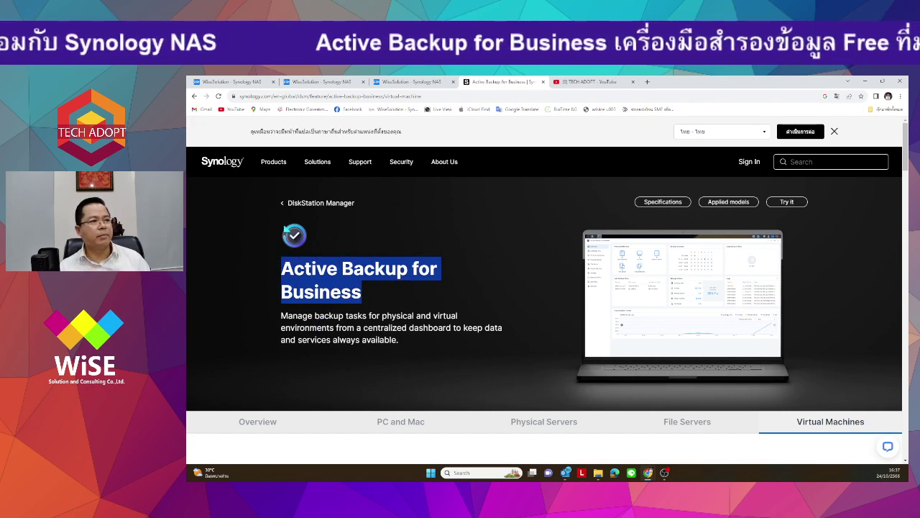
left_click_drag(281, 317, 407, 347)
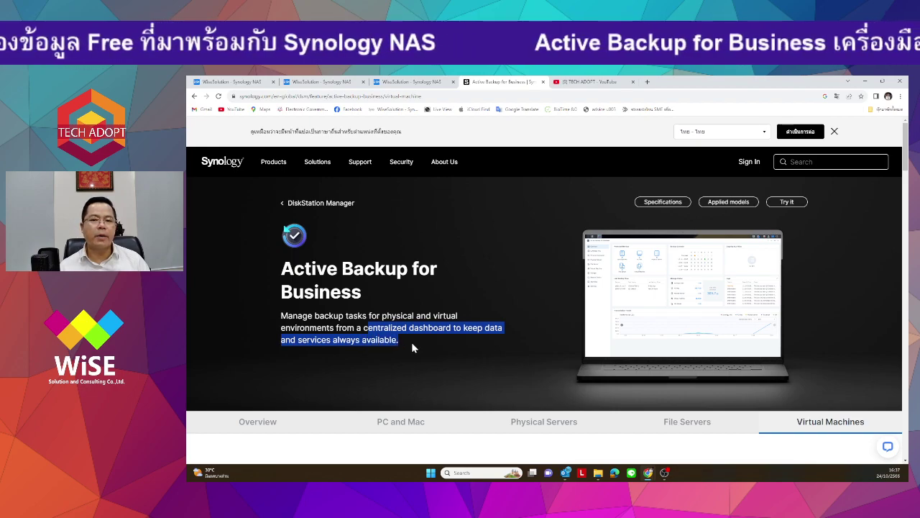
left_click(424, 347)
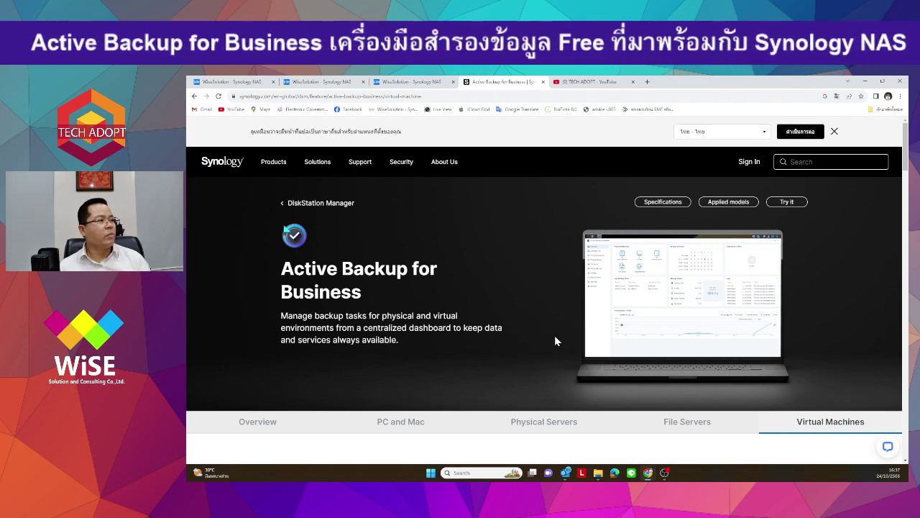
Step: Show the Overview section of Active Backup for Business and review the platforms under Centralized data protection
scroll(530, 335, "down", 3)
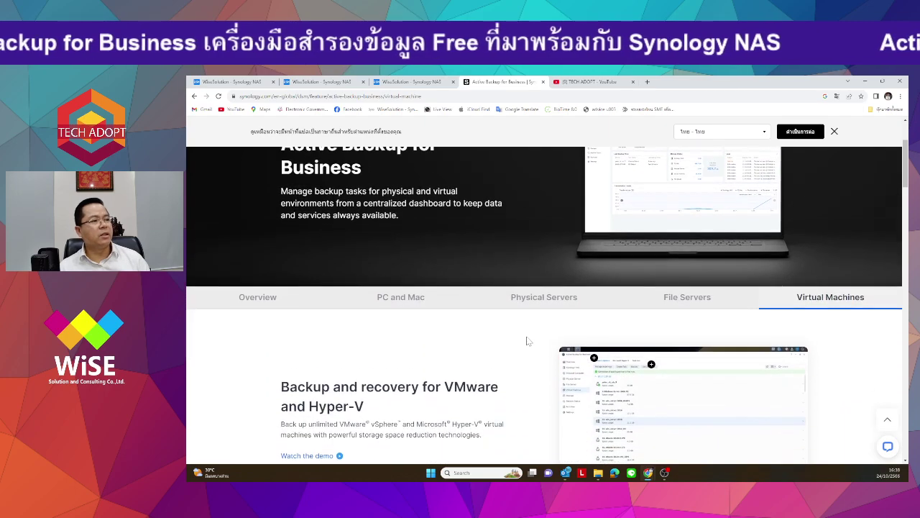
left_click(258, 233)
scroll(354, 276, "down", 2)
scroll(356, 278, "up", 2)
scroll(433, 300, "down", 2)
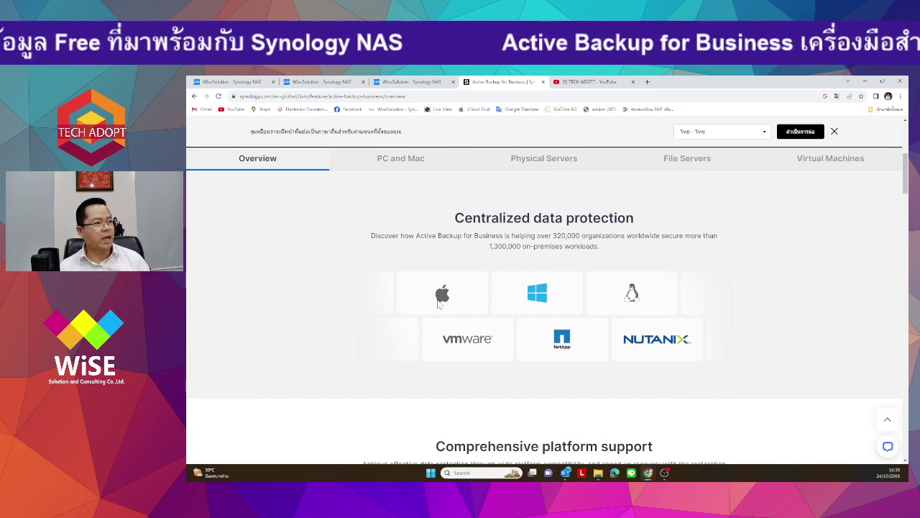
scroll(650, 315, "down", 4)
scroll(468, 312, "up", 5)
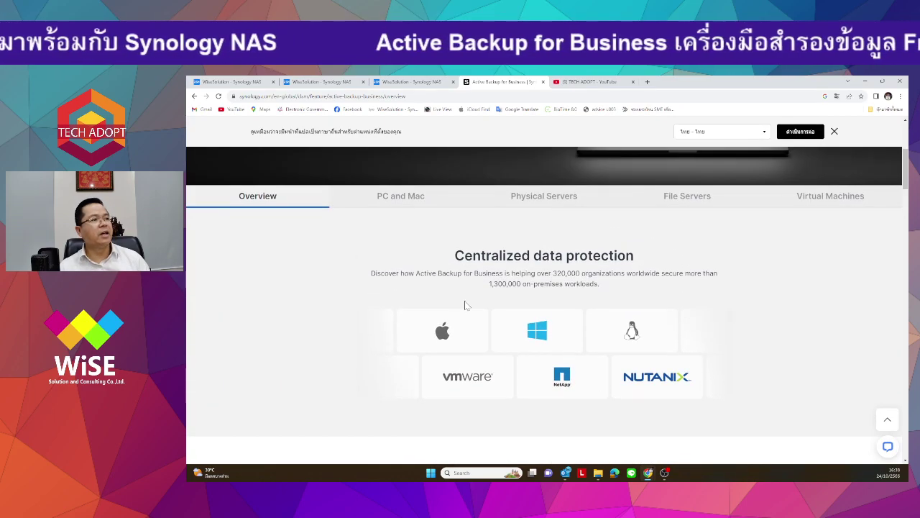
Step: Show the PC and Mac section, highlight Bare-metal backup and recovery, and look over the disaster protection details
left_click(406, 206)
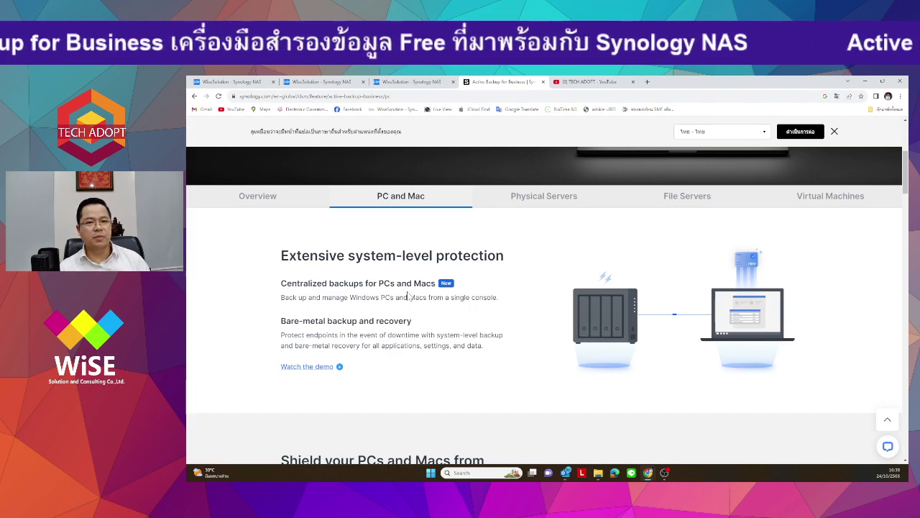
left_click_drag(279, 321, 431, 324)
left_click(506, 346)
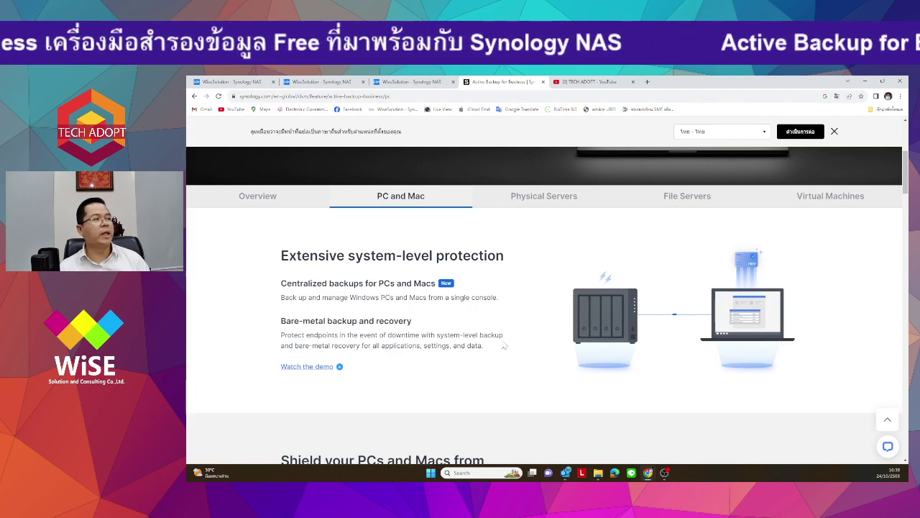
scroll(505, 346, "down", 4)
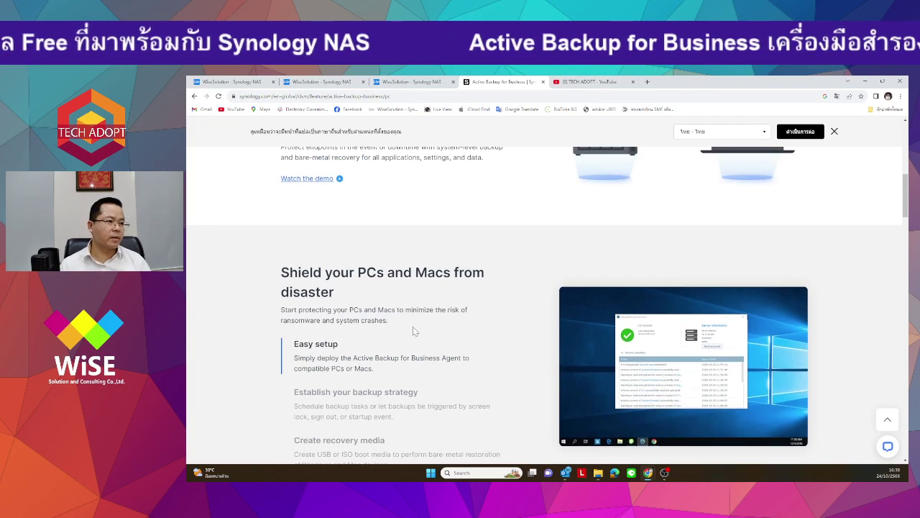
scroll(414, 325, "up", 2)
scroll(417, 321, "up", 1)
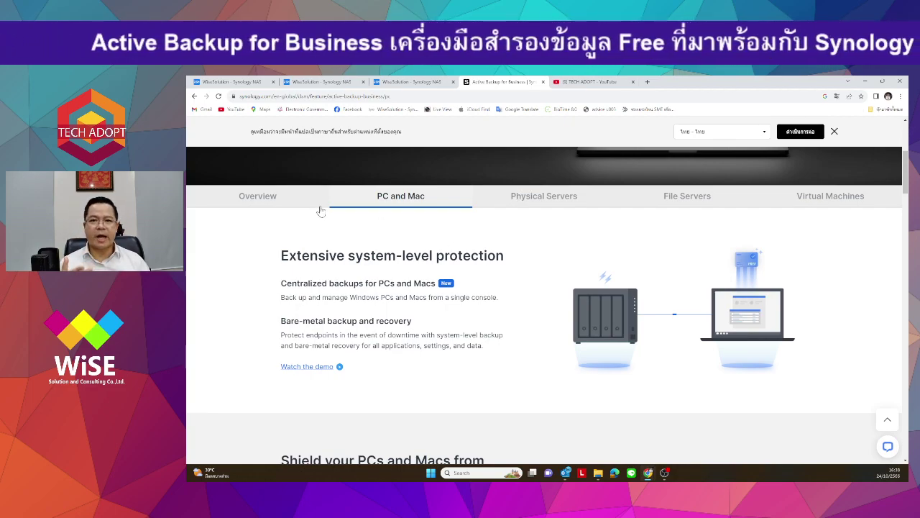
Step: Show the Physical Servers section and highlight "or Linux" in the server protection description
left_click(547, 200)
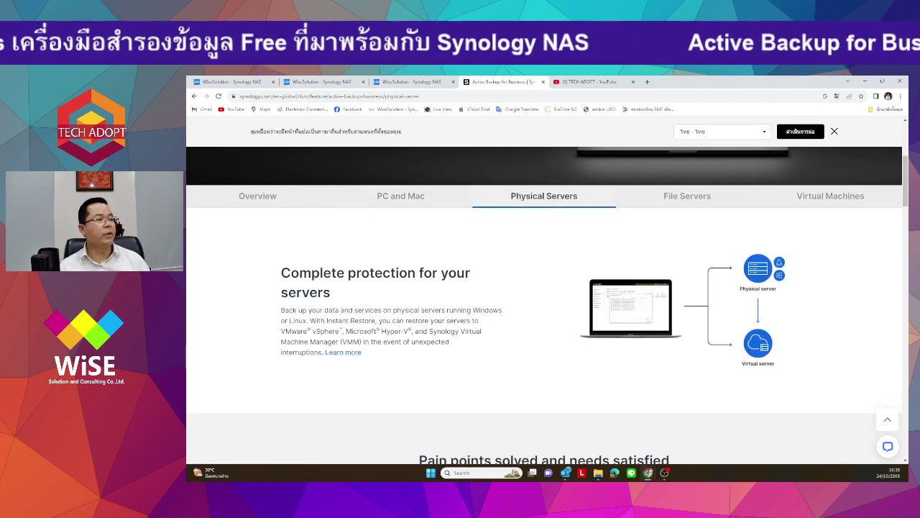
left_click_drag(307, 320, 280, 321)
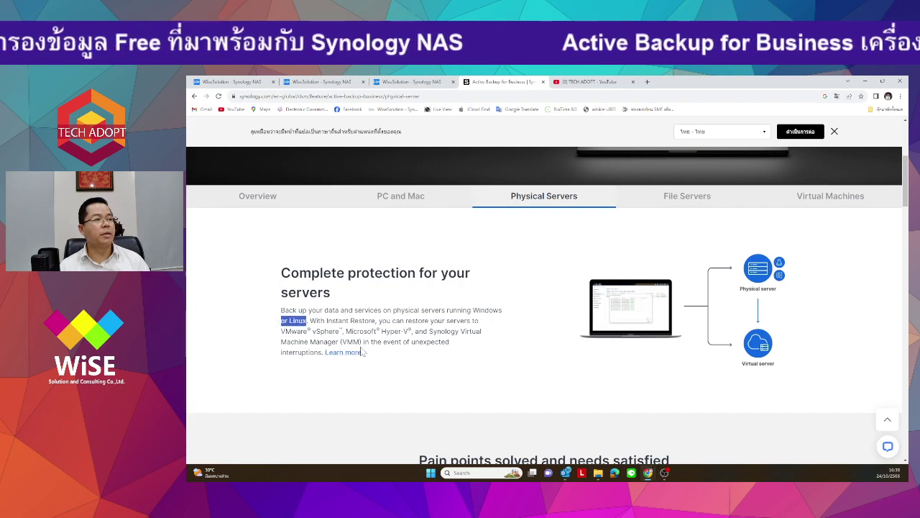
left_click(478, 374)
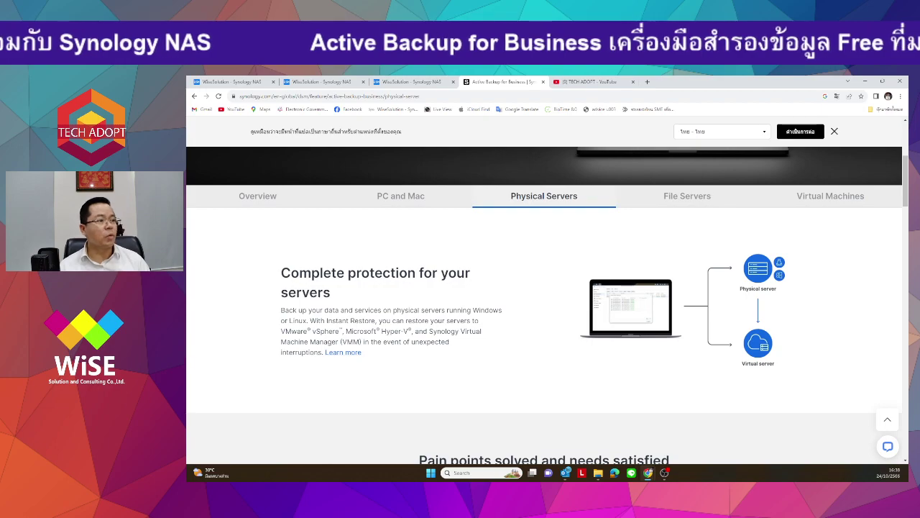
Step: Show the File Servers section and highlight the supported systems in its description, including Nutanix Files and Windows VSS
left_click(680, 202)
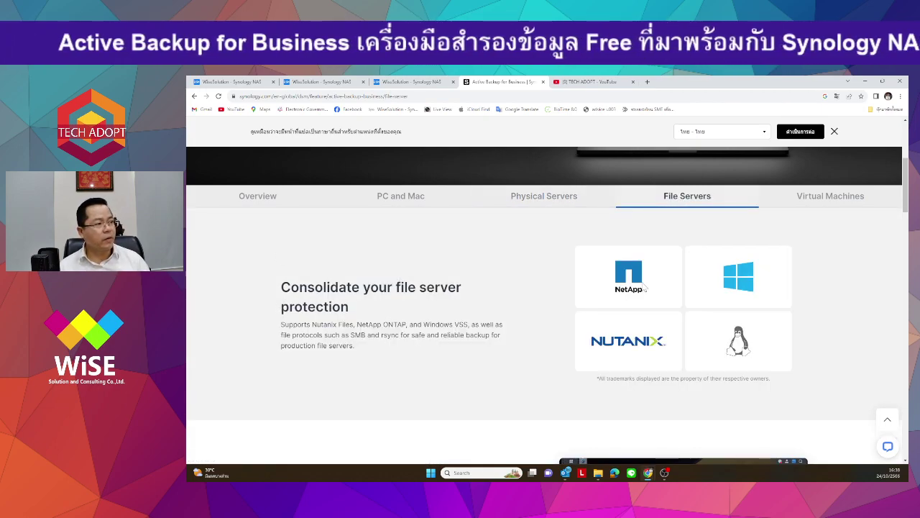
left_click_drag(312, 324, 353, 324)
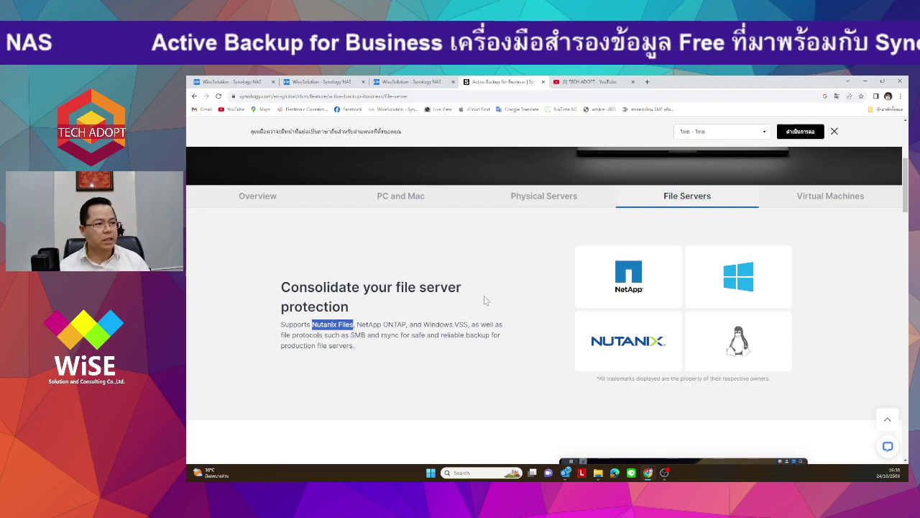
left_click(333, 323)
left_click_drag(312, 324, 470, 324)
left_click(404, 386)
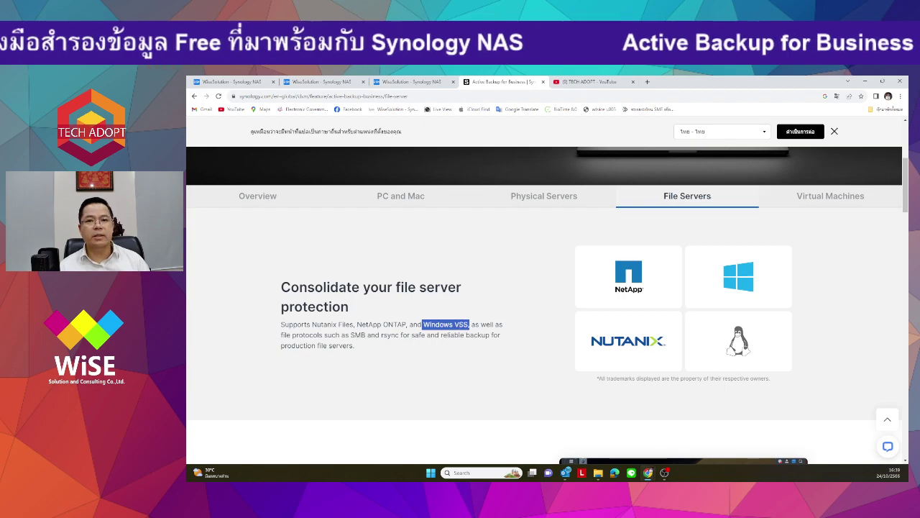
left_click(509, 357)
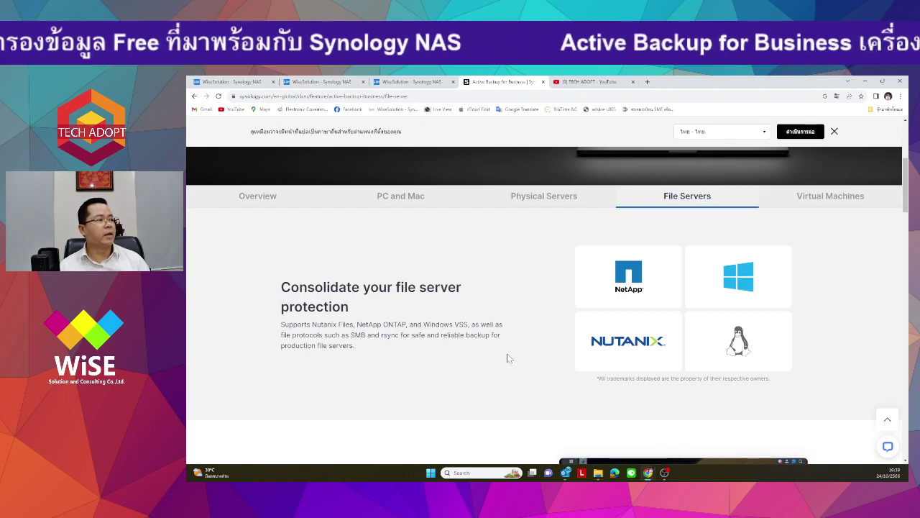
Step: Show the Virtual Machines section and review the backup and recovery information for VMware and Hyper-V
left_click(832, 204)
scroll(712, 231, "down", 3)
scroll(694, 249, "up", 2)
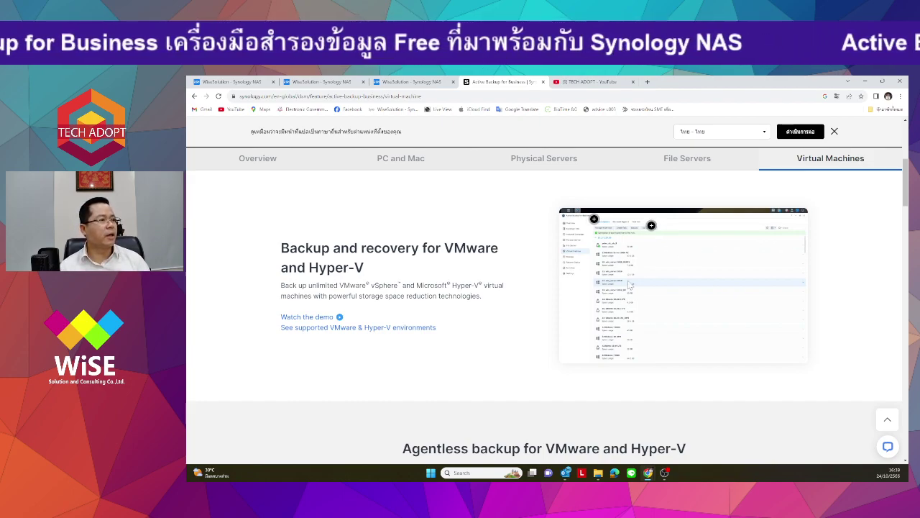
scroll(629, 288, "up", 1)
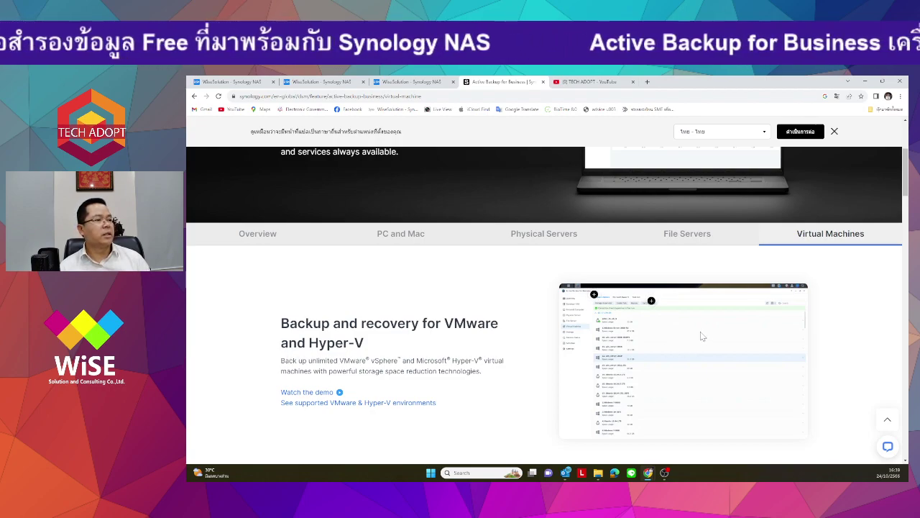
Step: Read the note about connecting to a vSphere host on the Virtual Machines dashboard image, and close it
scroll(619, 332, "down", 1)
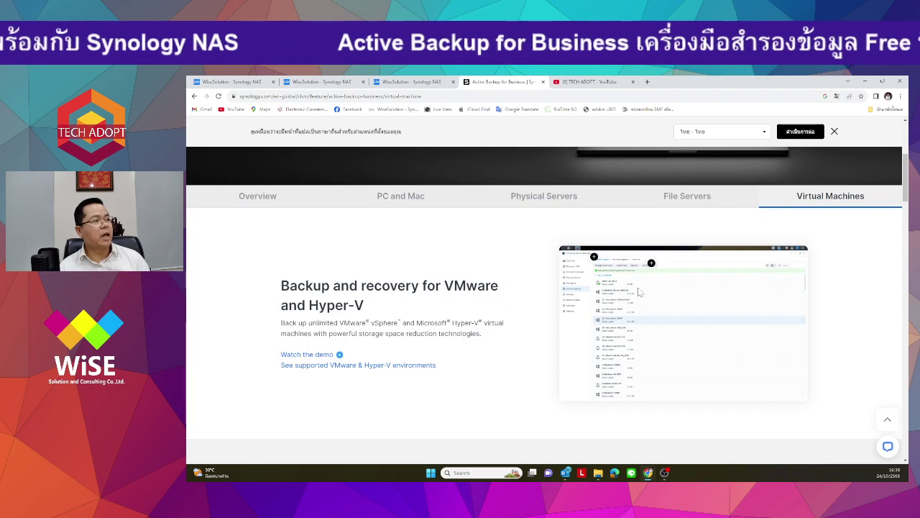
left_click(593, 259)
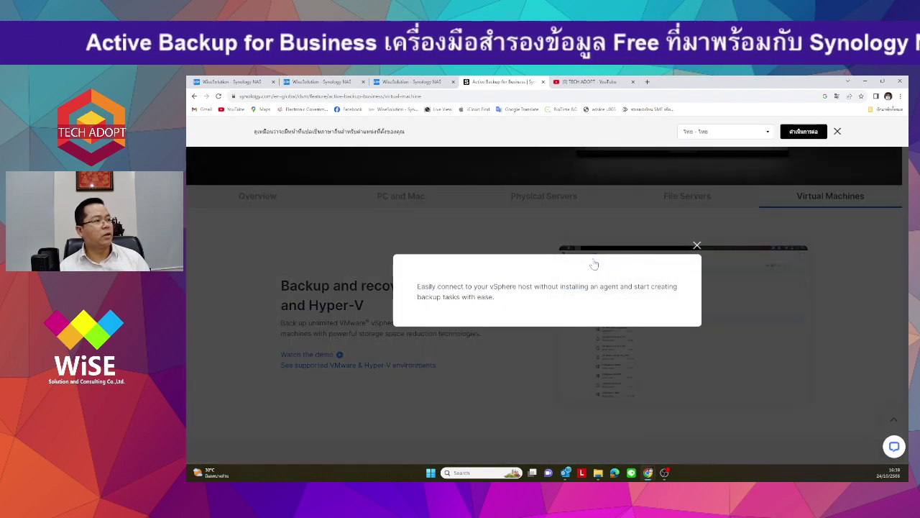
left_click(697, 246)
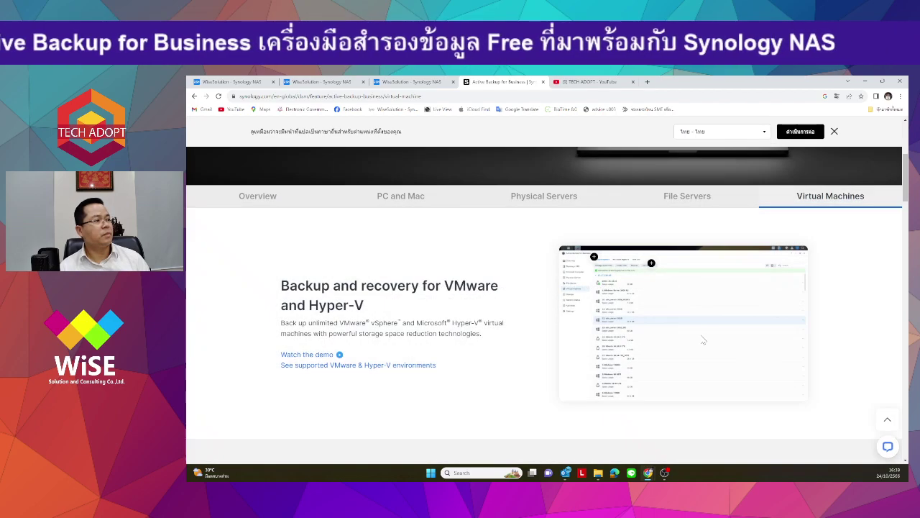
Step: Look over the agentless backup section for virtual machines and highlight its heading "Agentless backup for VMware and Hyper-V"
scroll(708, 345, "down", 3)
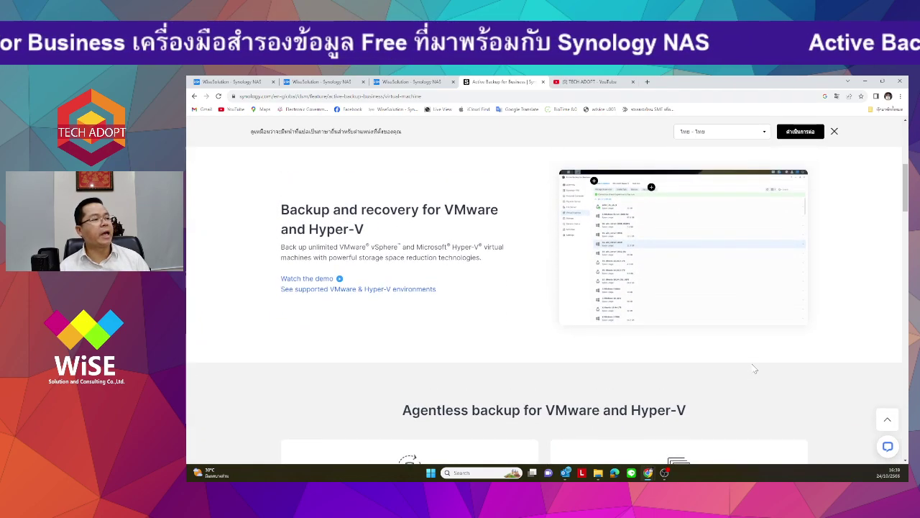
scroll(722, 357, "down", 1)
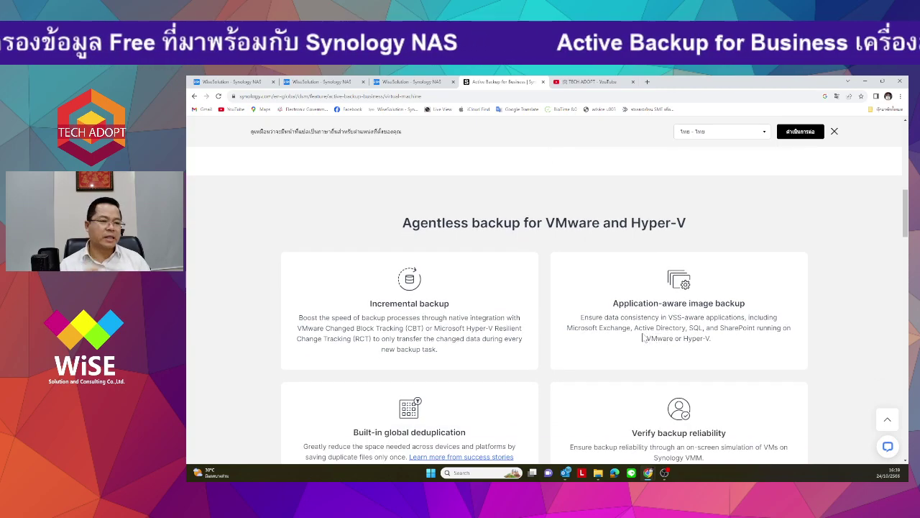
scroll(644, 336, "up", 1)
scroll(643, 336, "up", 1)
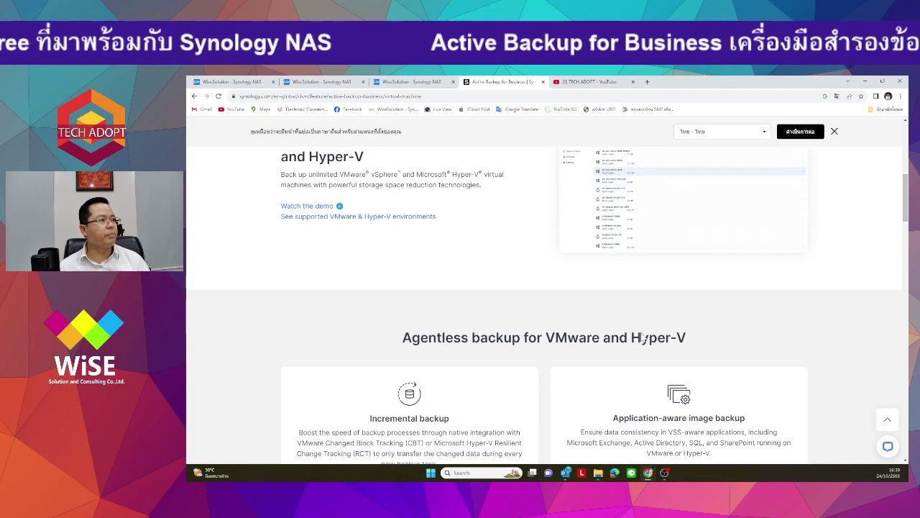
scroll(642, 337, "down", 3)
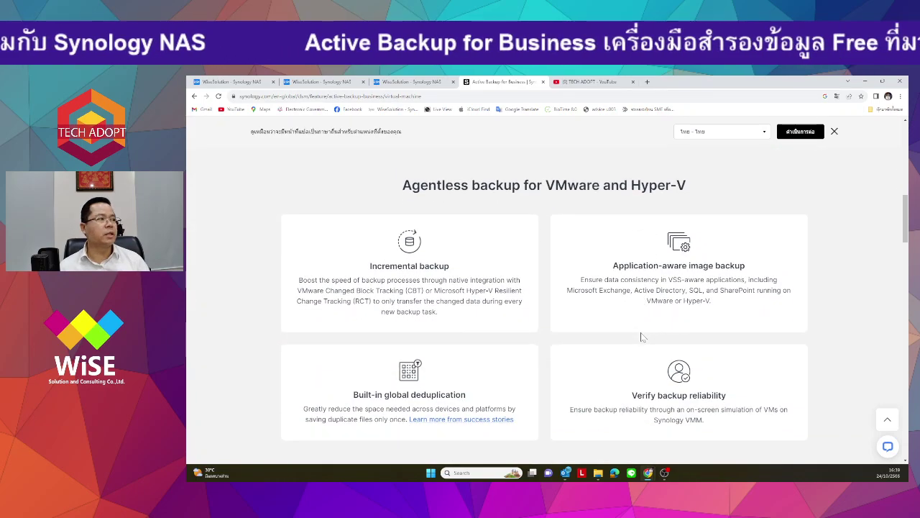
scroll(643, 336, "up", 3)
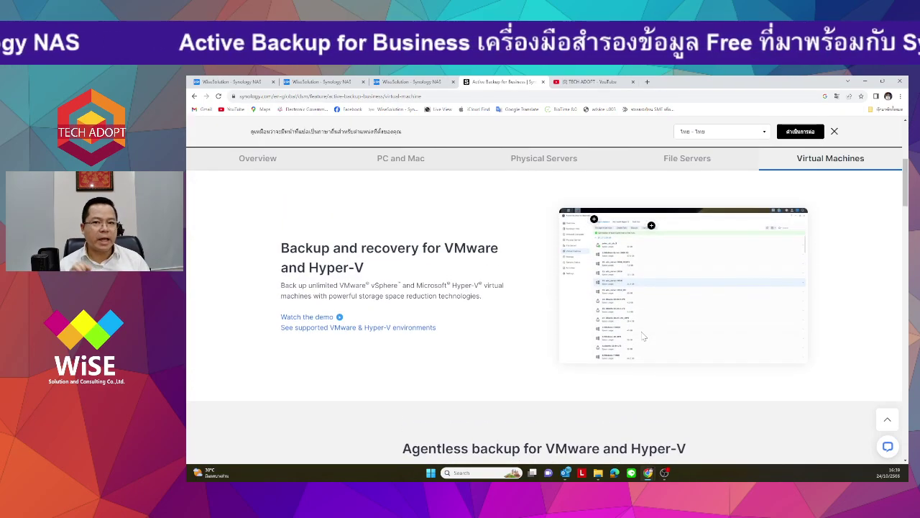
scroll(642, 335, "down", 2)
left_click_drag(402, 262, 697, 266)
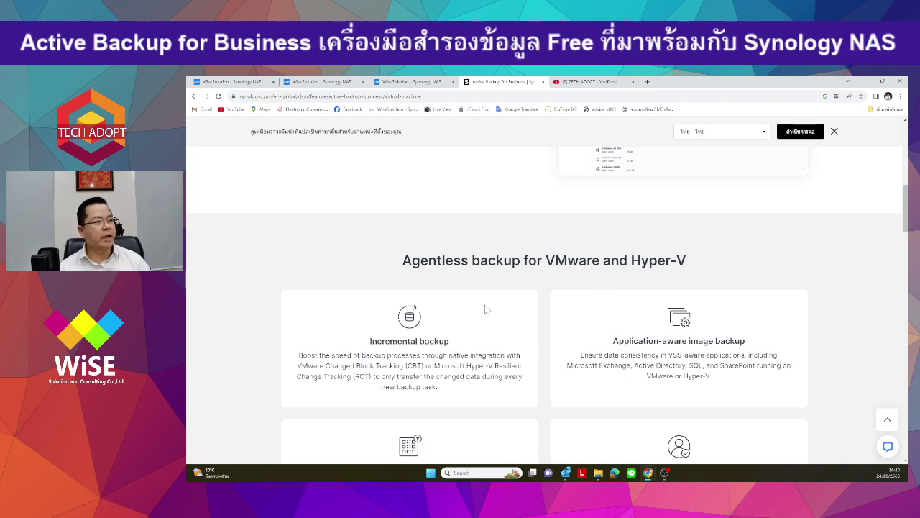
Step: Highlight the Incremental backup title and the words "VSS-aware applications, including" in the Application-aware image backup card, and clear the highlight
scroll(497, 309, "down", 1)
left_click_drag(366, 310, 458, 309)
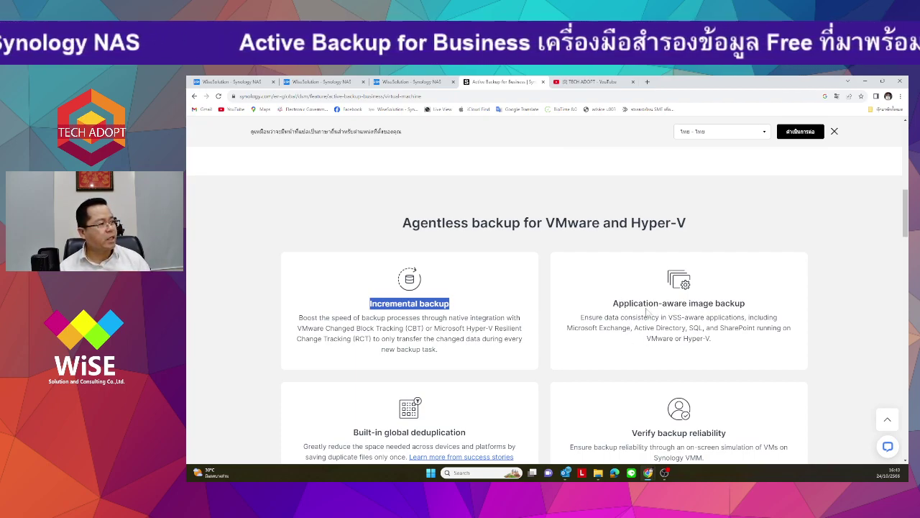
left_click_drag(667, 317, 784, 320)
left_click(779, 340)
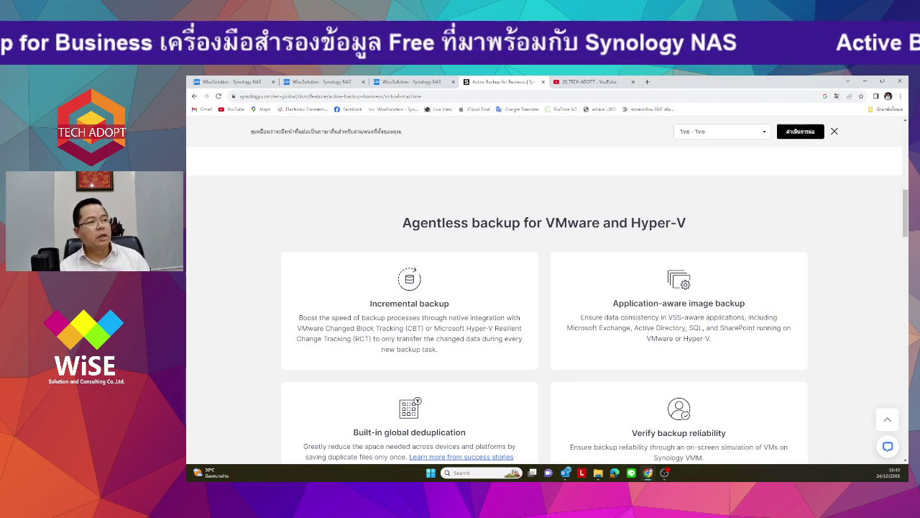
Step: Highlight the Incremental backup description piece by piece: backup speed, VMware Changed Block Tracking (CBT) and Hyper-V Resilient Change Tracking (RCT)
left_click_drag(298, 317, 518, 317)
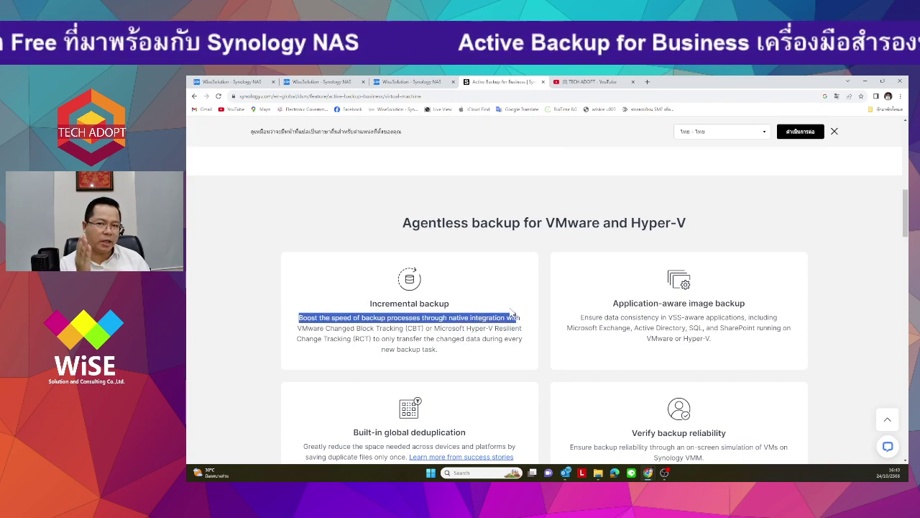
left_click(394, 338)
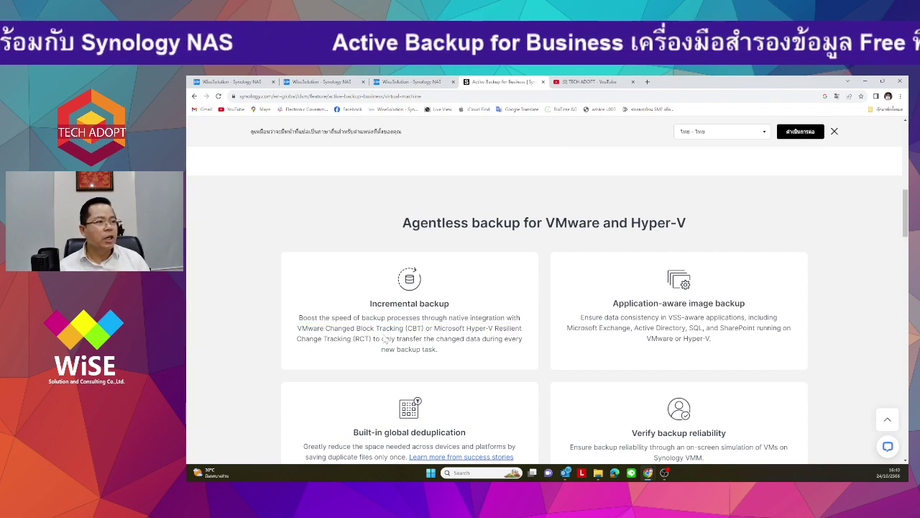
left_click_drag(297, 328, 509, 329)
left_click(454, 358)
left_click(523, 330)
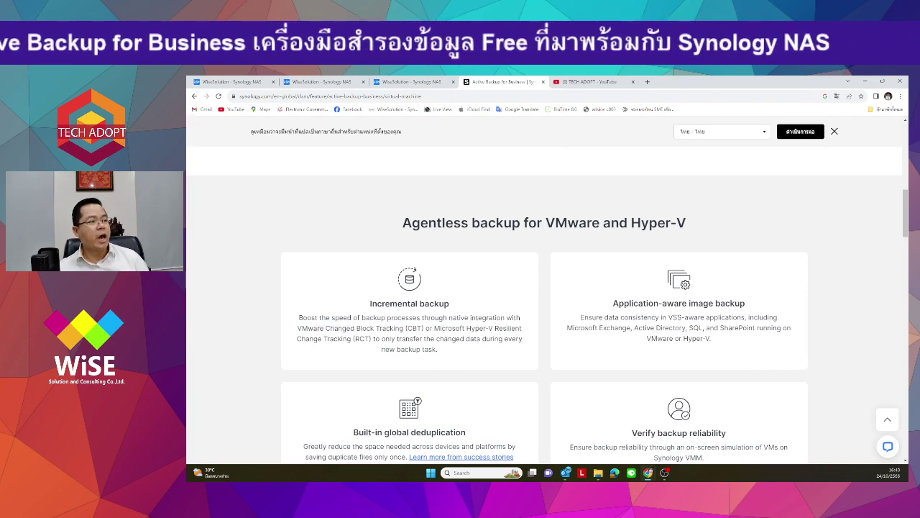
double_click(507, 328)
left_click(521, 331)
left_click_drag(297, 338, 373, 339)
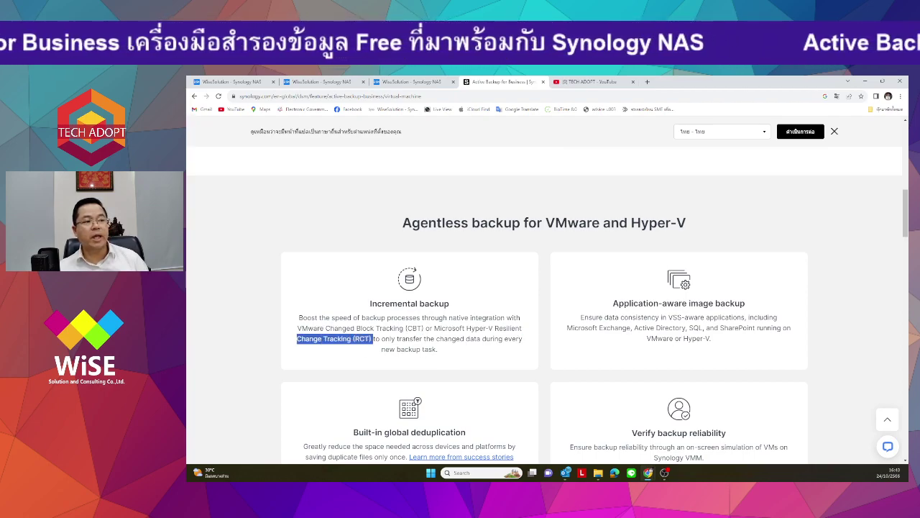
left_click(437, 350)
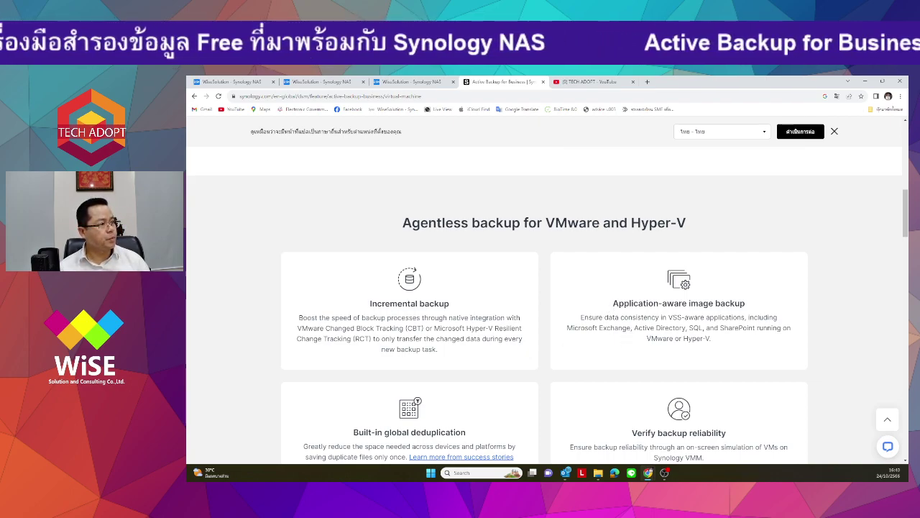
Step: Highlight the Application-aware image backup title and its description covering Microsoft Exchange, Active Directory, SQL and SharePoint
left_click_drag(613, 303, 766, 305)
left_click(627, 328)
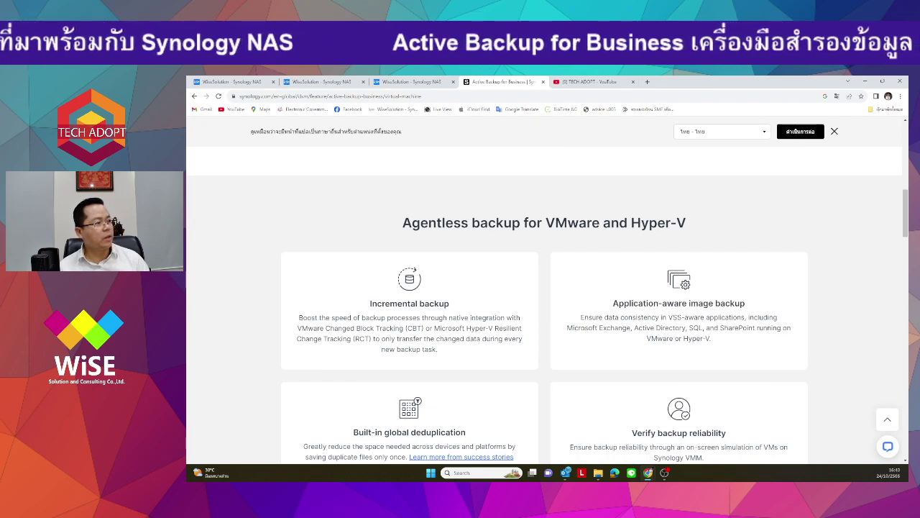
left_click_drag(580, 317, 632, 317)
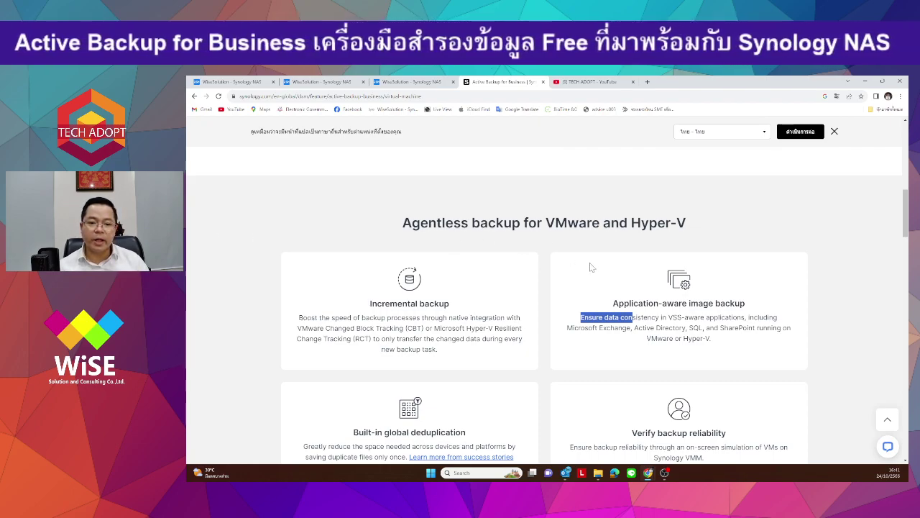
left_click(734, 337)
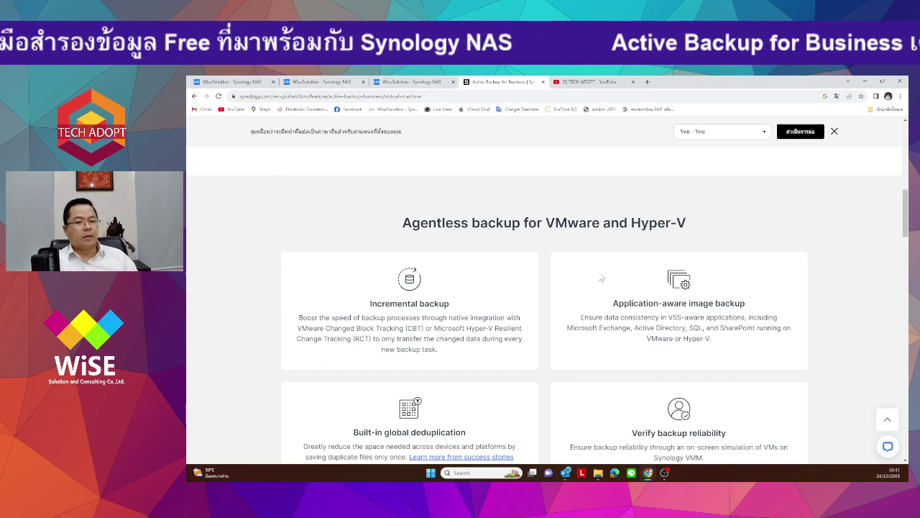
mouse_move(567, 327)
left_mouse_down()
mouse_move(795, 333)
mouse_move(776, 358)
mouse_move(668, 329)
mouse_move(581, 322)
left_mouse_up()
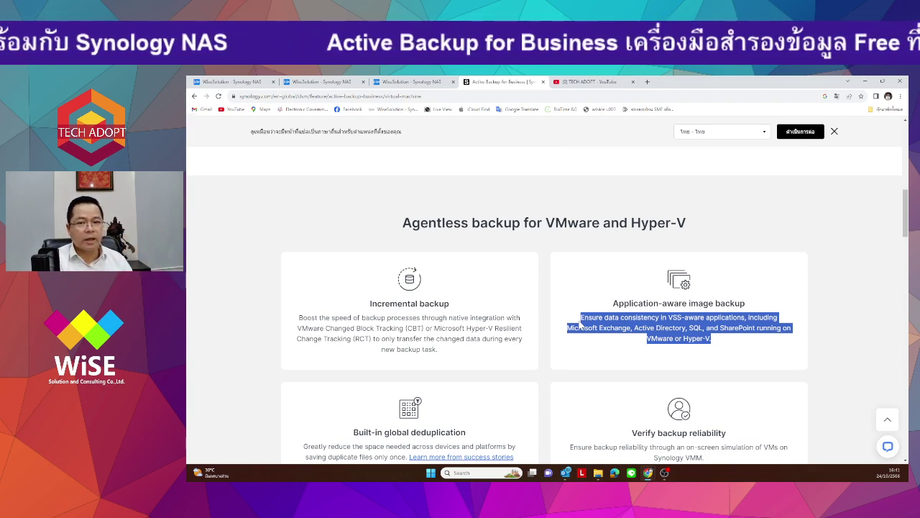
left_click_drag(583, 320, 722, 353)
Step: Highlight the Verify backup reliability title and its description of simulating VMs on Synology VMM, and clear the highlight
scroll(719, 355, "down", 2)
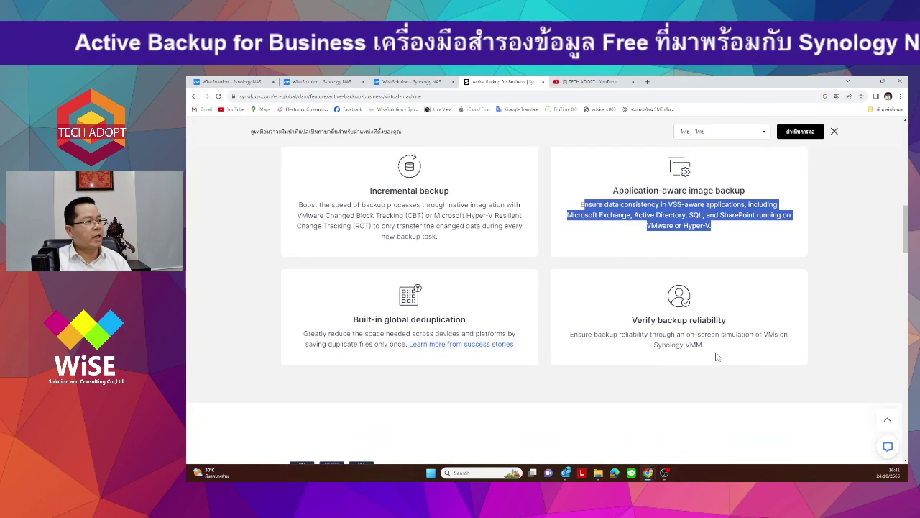
left_click_drag(637, 319, 726, 321)
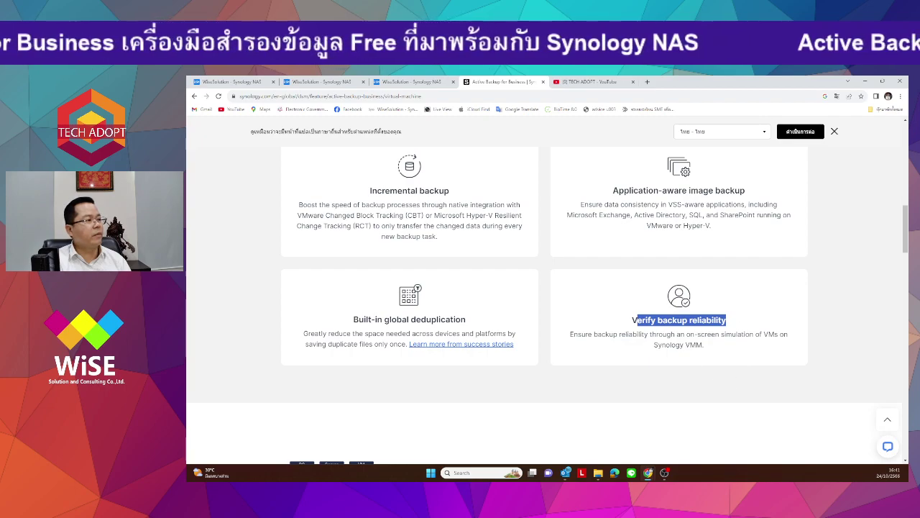
left_click(691, 333)
left_click_drag(570, 336, 606, 335)
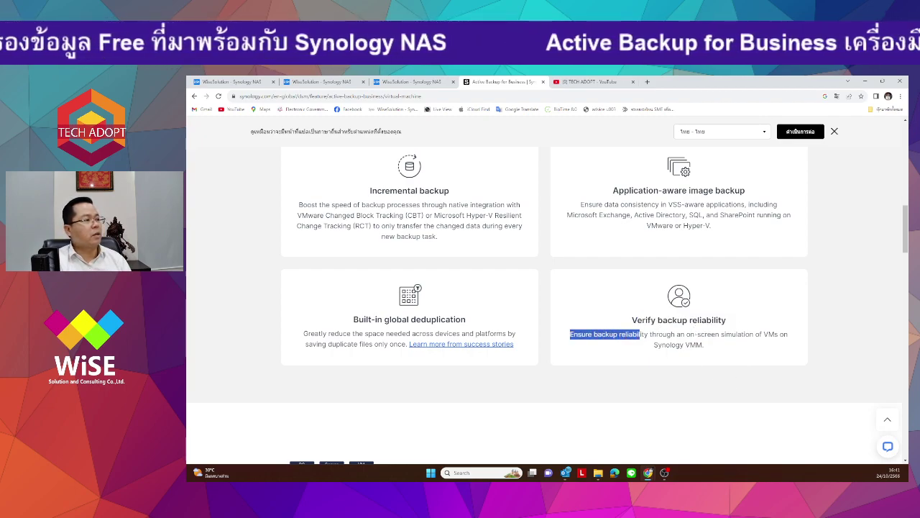
left_click_drag(686, 334, 712, 352)
left_click(765, 359)
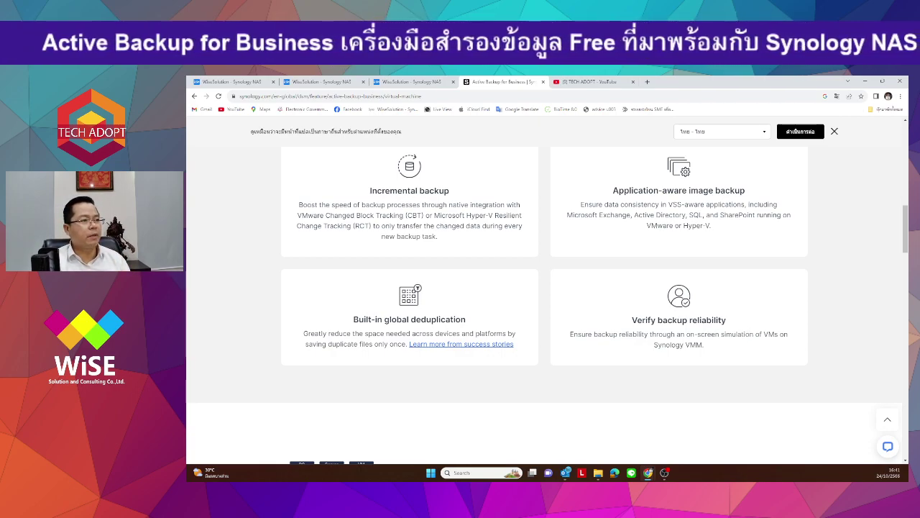
Step: Highlight the Built-in global deduplication title and its description of saving duplicate files only once, and clear the highlight
left_click_drag(353, 322, 486, 327)
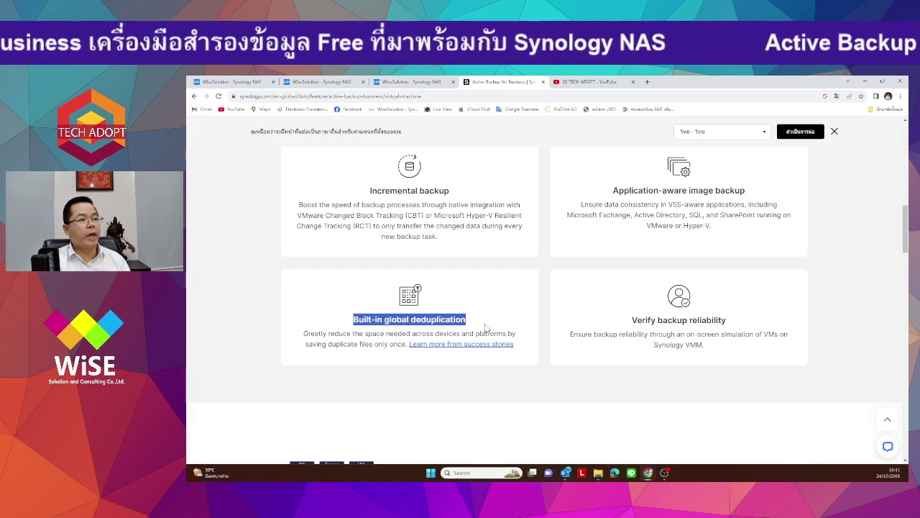
triple_click(409, 339)
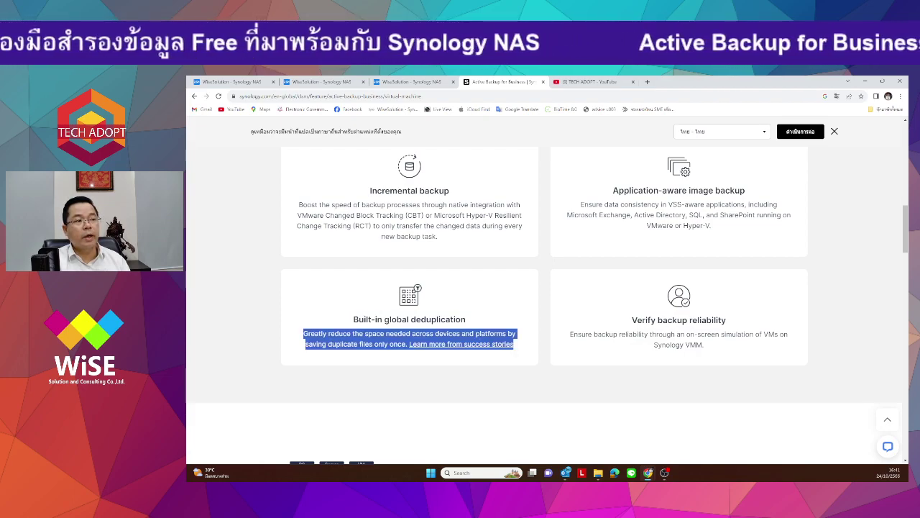
left_click(409, 339)
left_click_drag(308, 334, 374, 343)
left_click(369, 377)
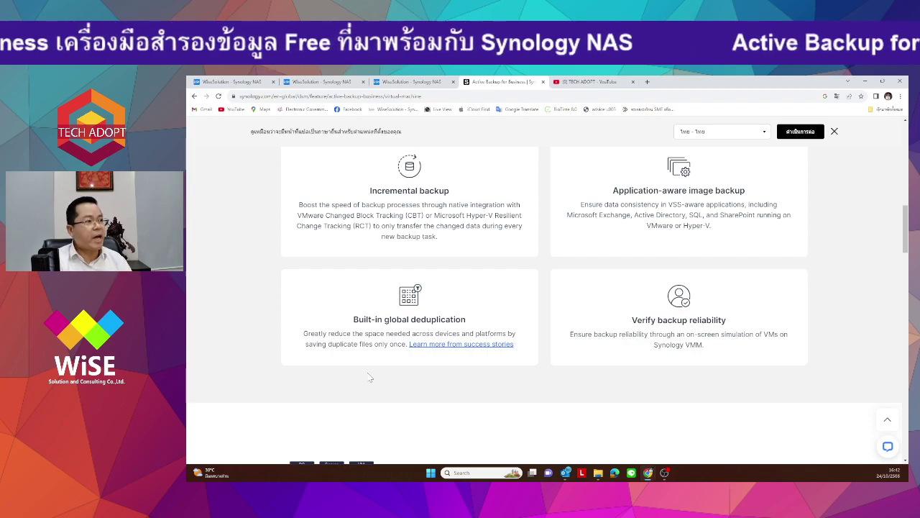
Step: Return to the start of the product page and highlight the "Active Backup for Business" title
scroll(575, 309, "up", 10)
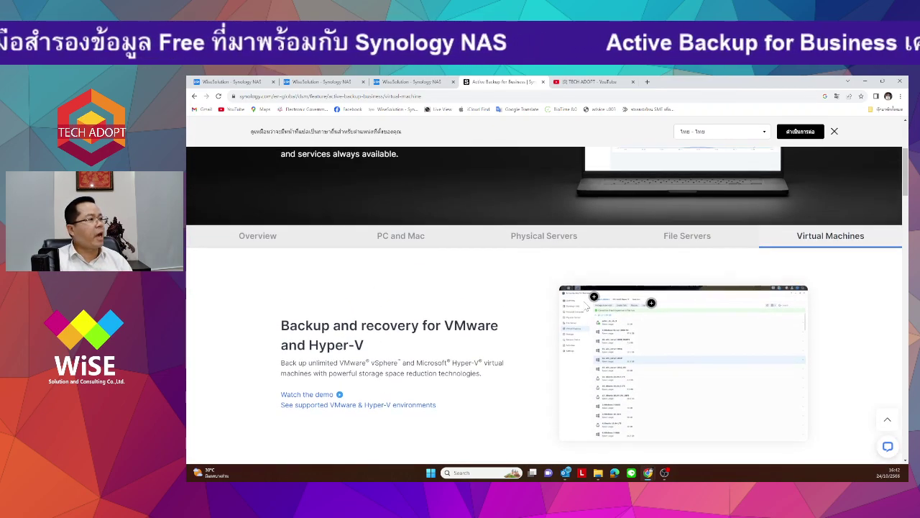
scroll(584, 307, "up", 1)
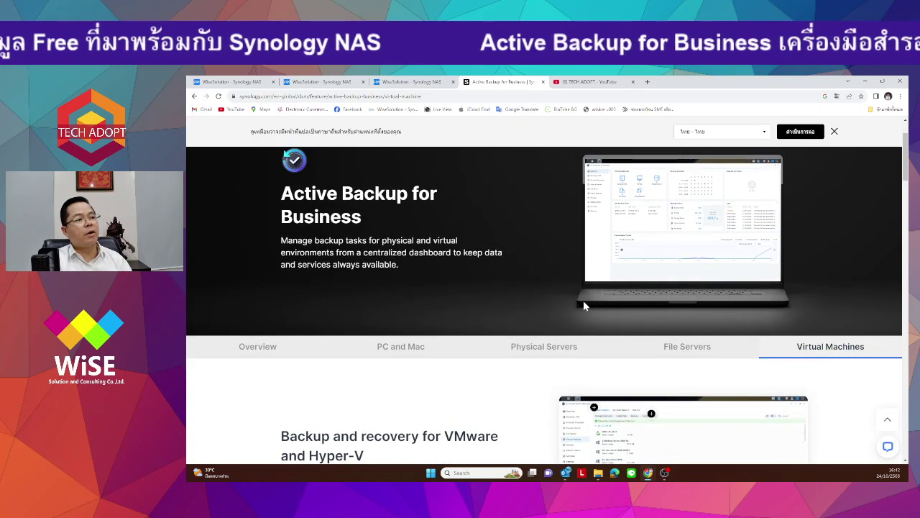
scroll(583, 305, "up", 2)
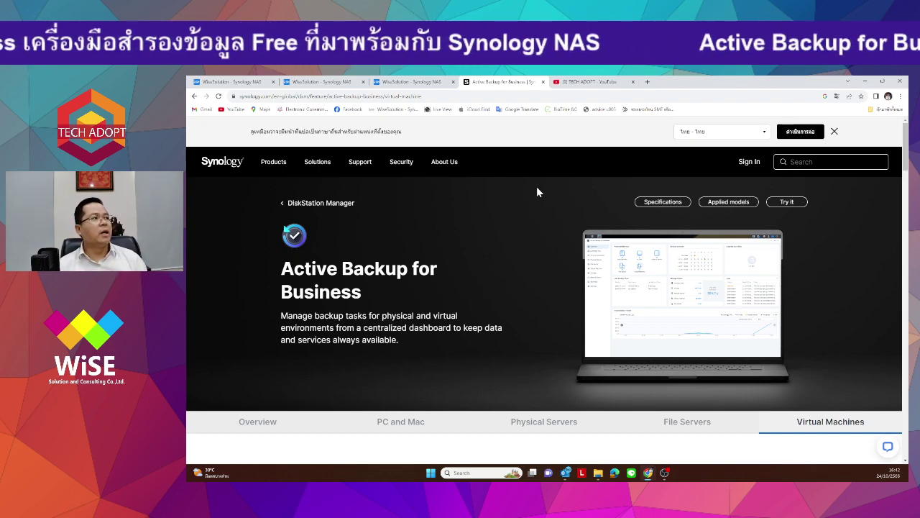
mouse_move(446, 163)
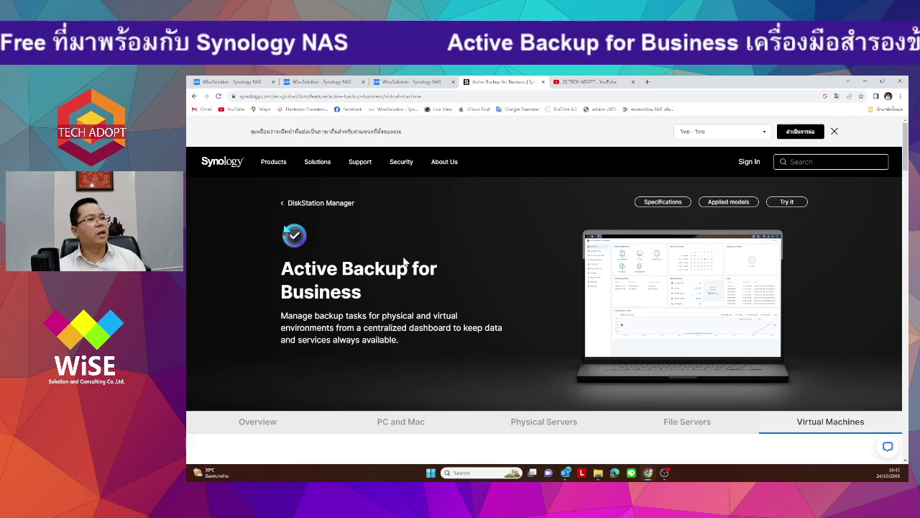
left_click_drag(281, 271, 444, 290)
left_click(443, 290)
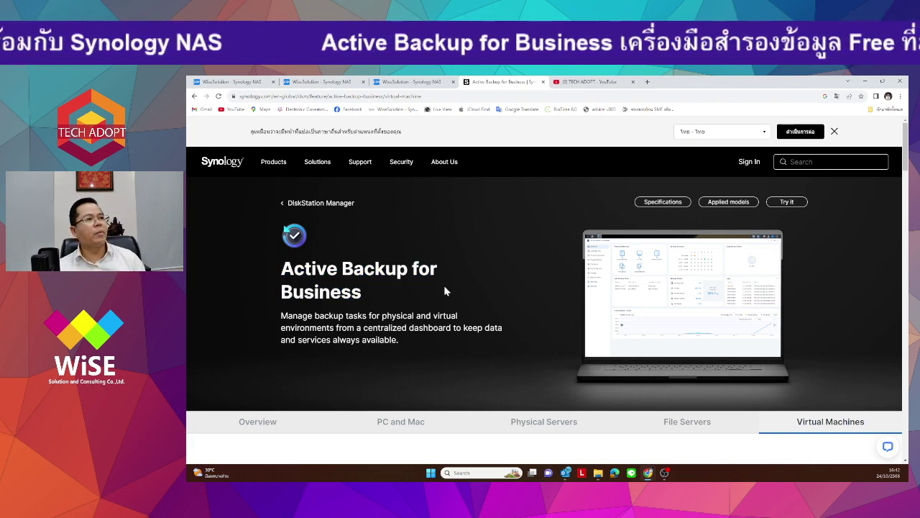
Step: Switch to the Synology NAS desktop and show the DSM update page under Update & Restore in the Control Panel
left_click(220, 82)
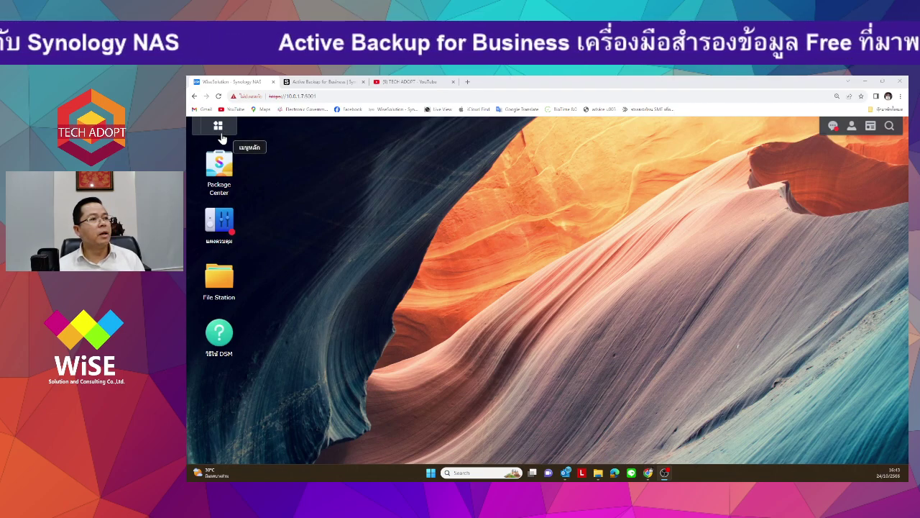
left_click(220, 224)
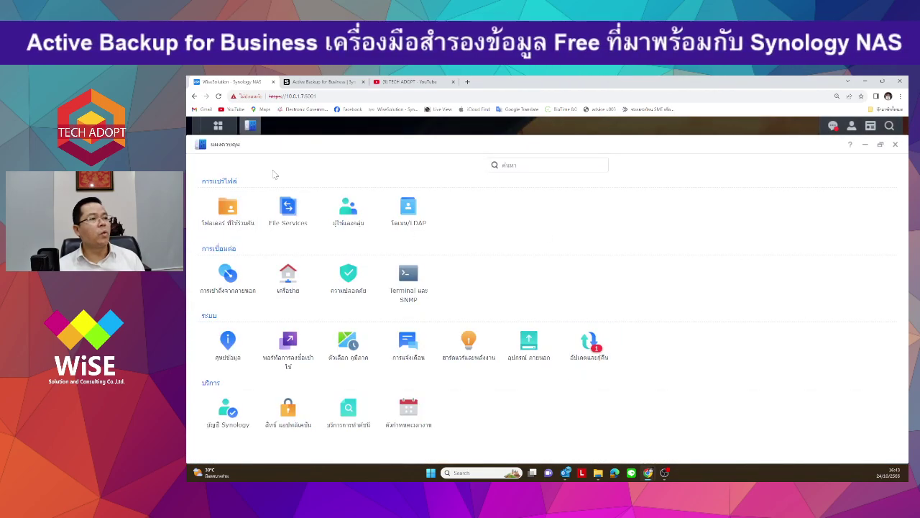
left_click(589, 344)
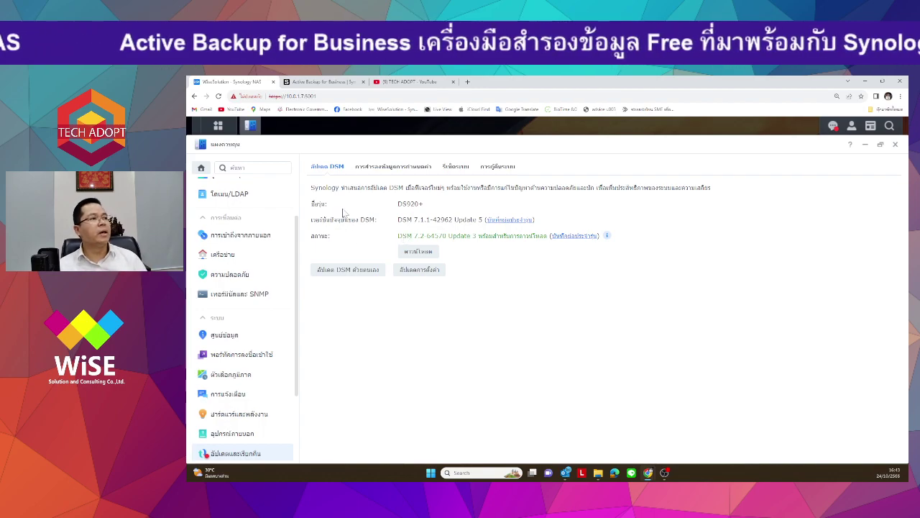
Step: Show the DSM main menu and look through the installed applications, including the Active Backup packages
left_click(217, 126)
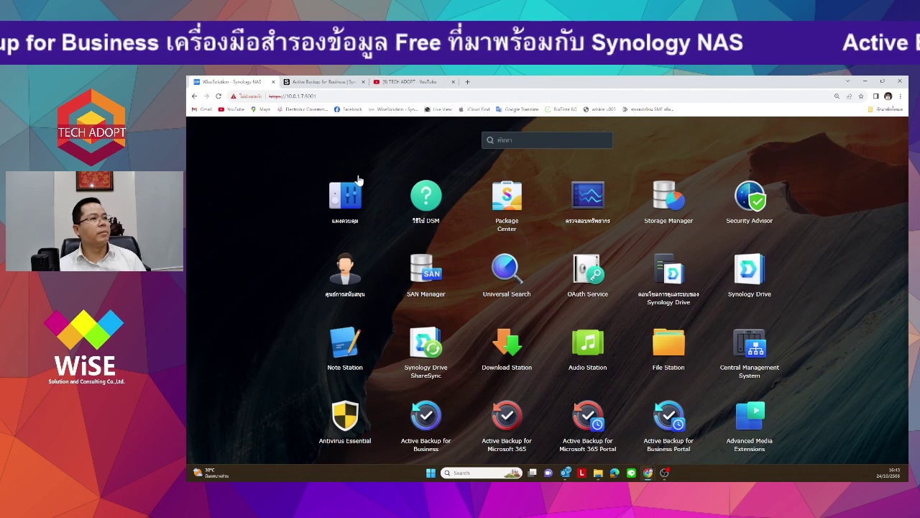
left_click(198, 130)
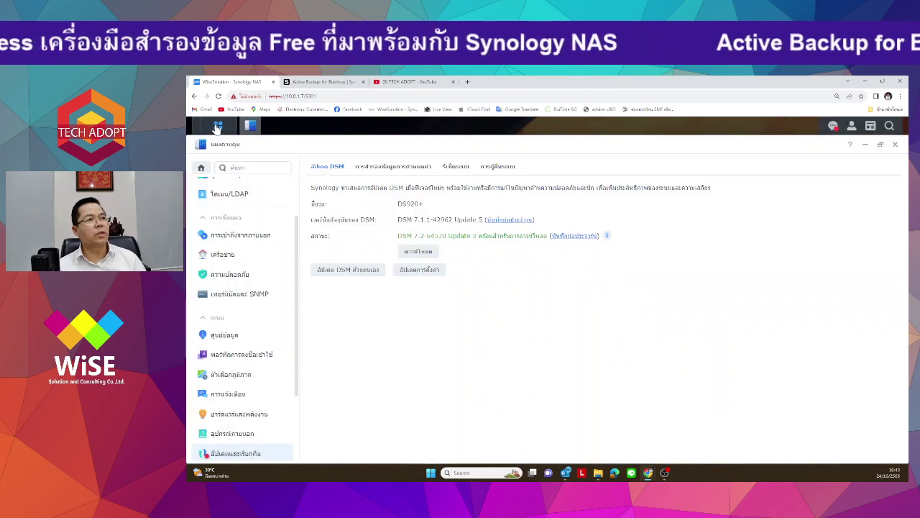
left_click(218, 126)
scroll(593, 317, "down", 1)
scroll(593, 316, "up", 1)
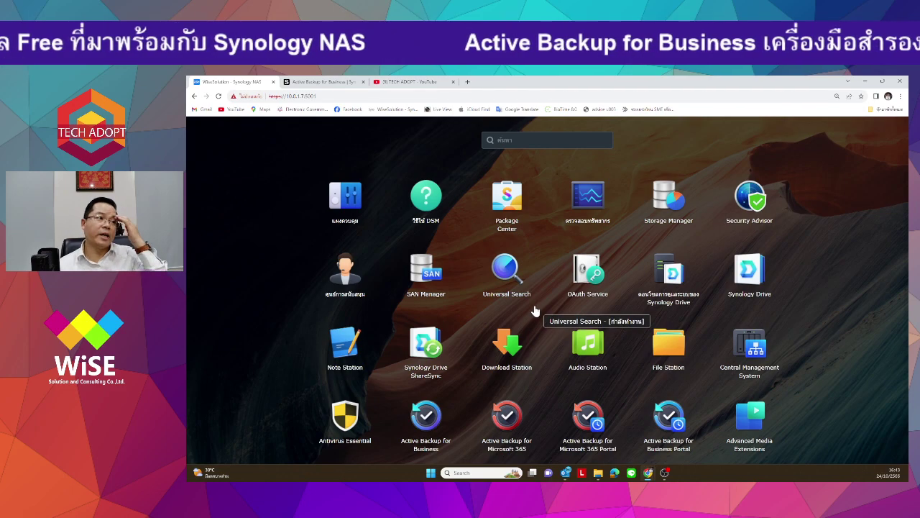
scroll(611, 334, "down", 1)
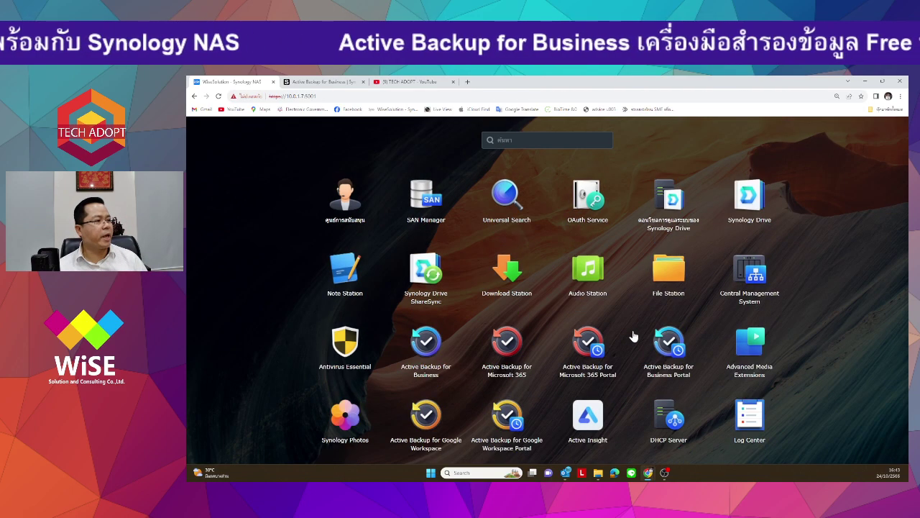
scroll(665, 345, "up", 1)
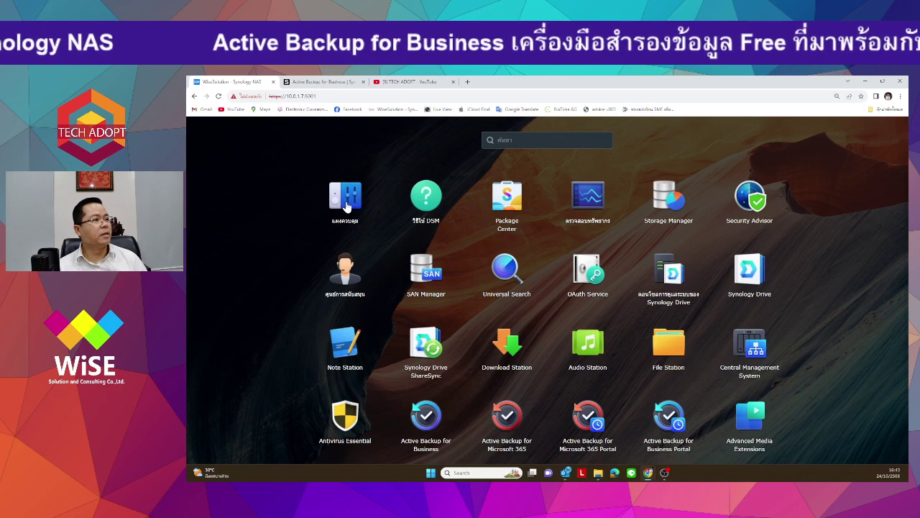
Step: Open Package Center, maximize its window and locate Active Backup for Business among all packages
left_click(508, 195)
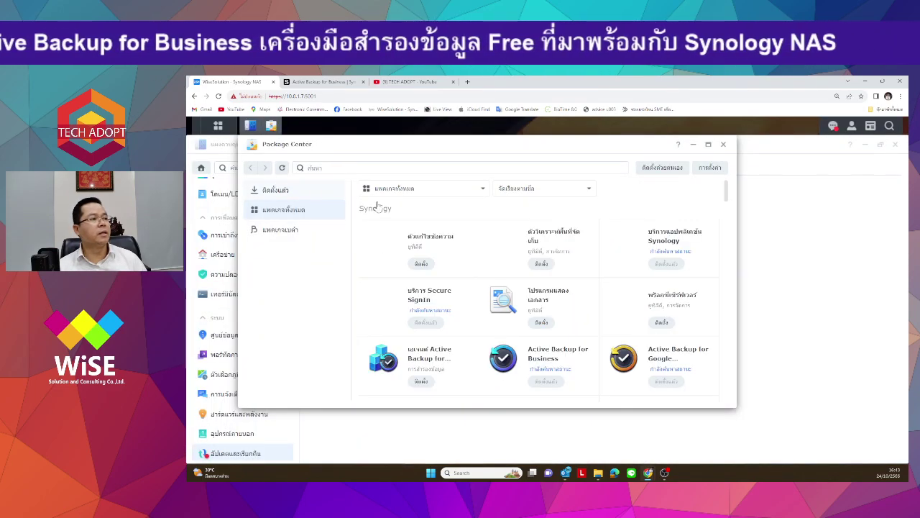
scroll(501, 341, "down", 3)
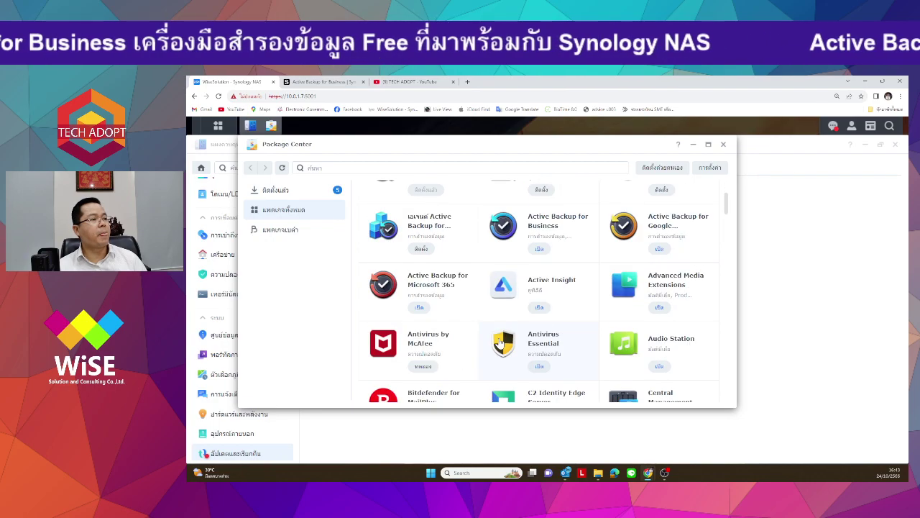
scroll(501, 341, "up", 1)
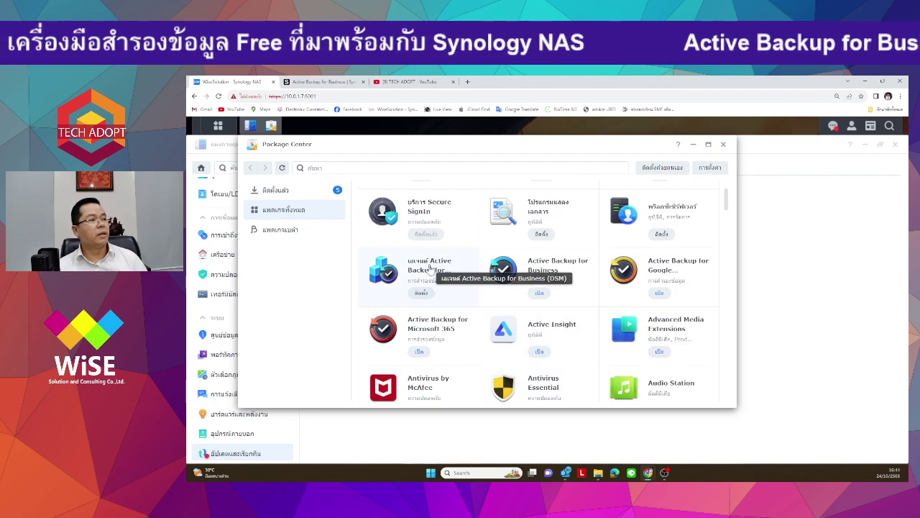
scroll(619, 268, "up", 2)
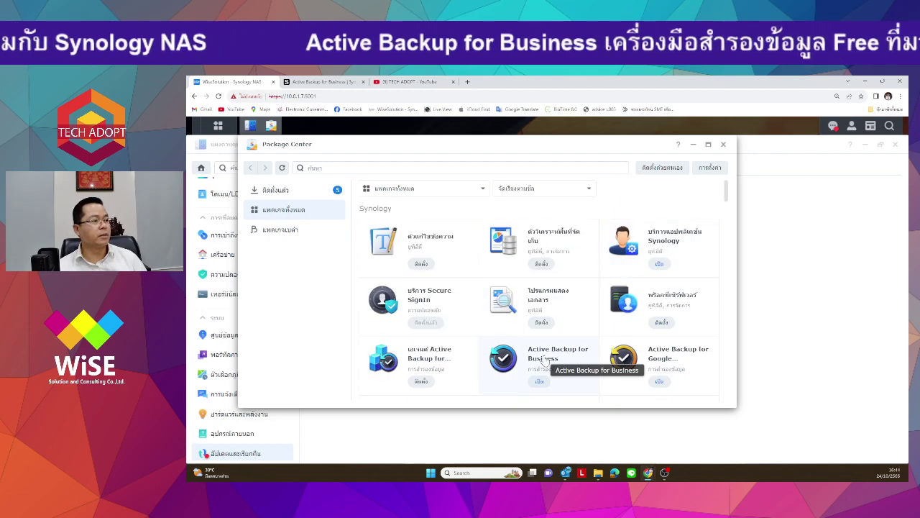
scroll(545, 357, "down", 1)
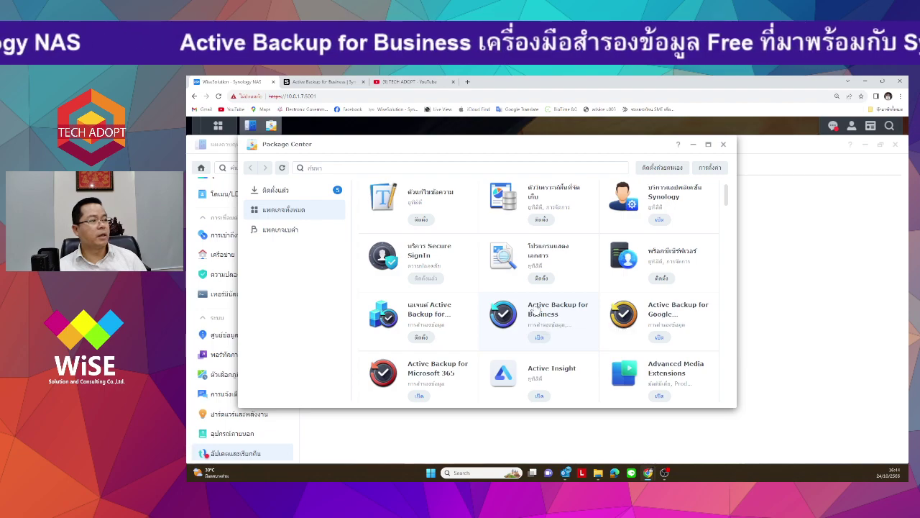
left_click(708, 144)
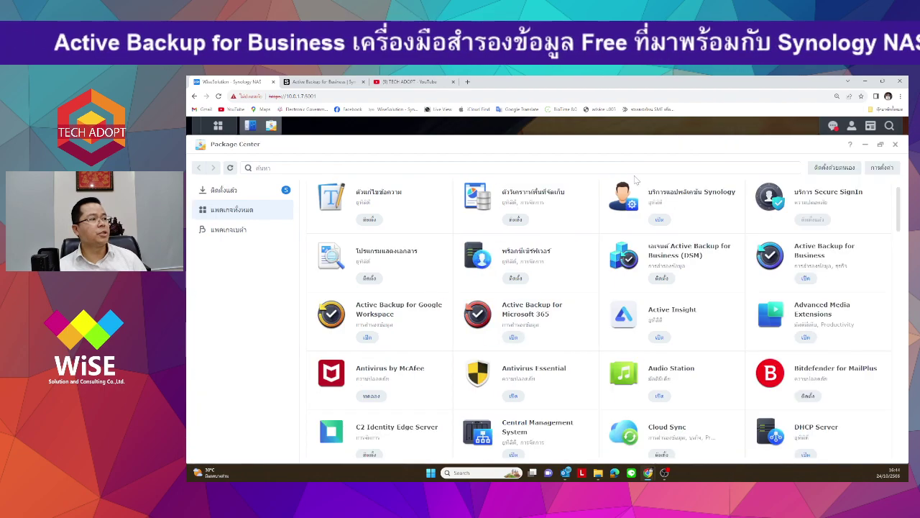
scroll(645, 247, "up", 1)
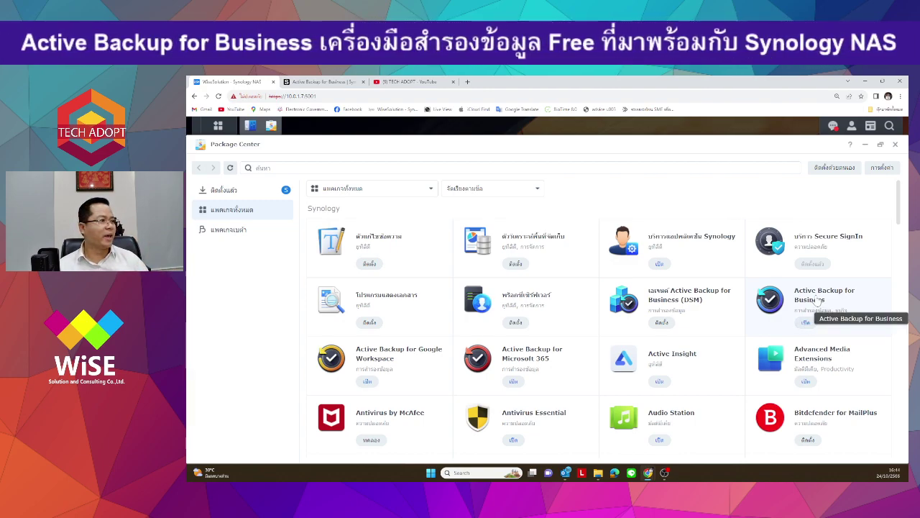
Step: Search Package Center for "active Backup" and look through the installed and available packages
left_click(309, 168)
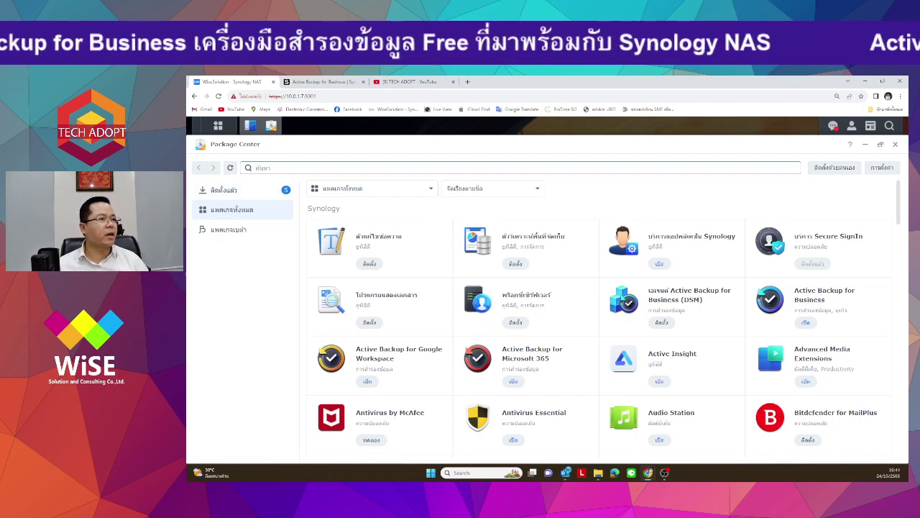
type("active back")
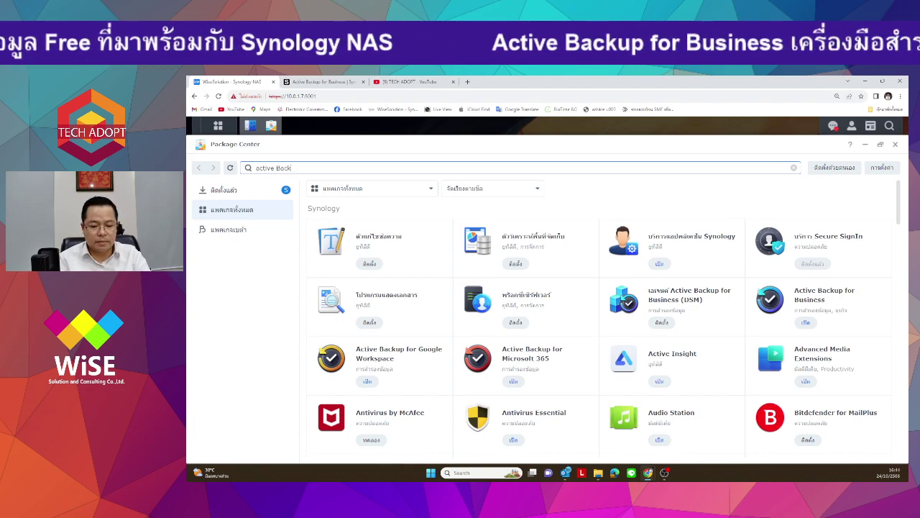
key("Return")
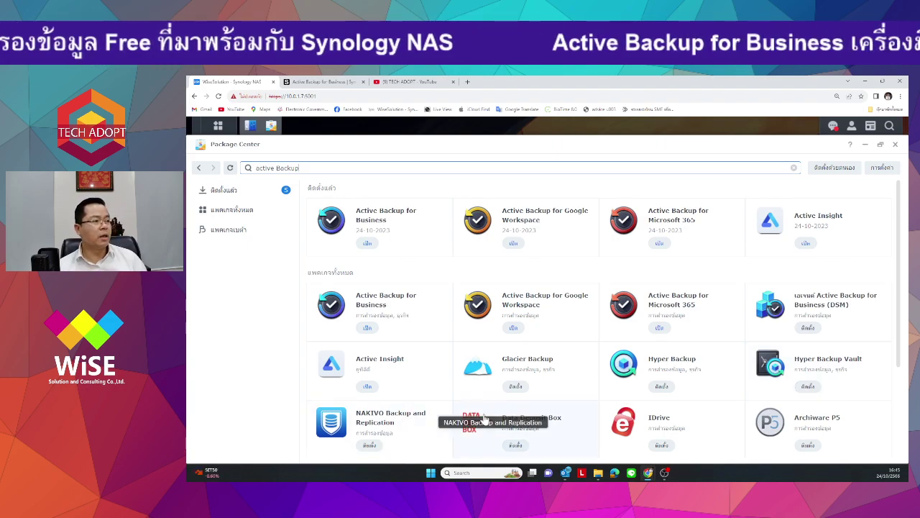
scroll(367, 403, "down", 1)
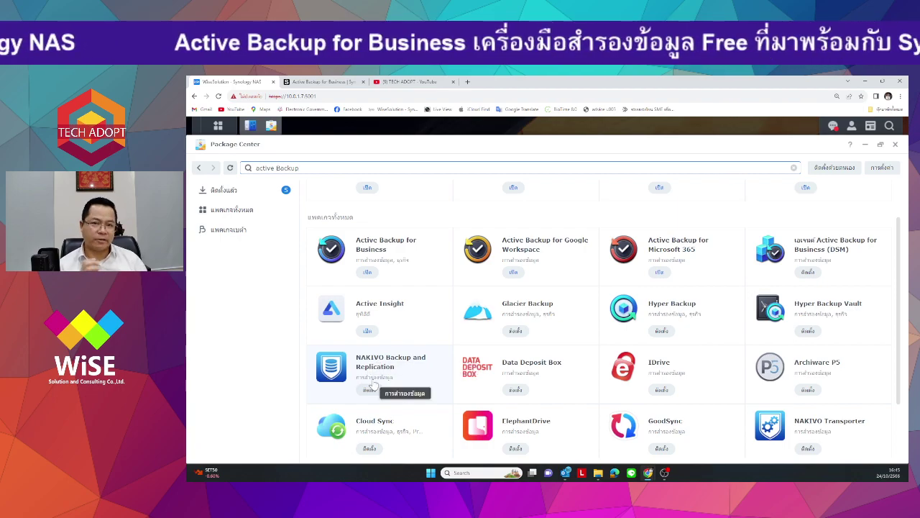
scroll(373, 387, "up", 1)
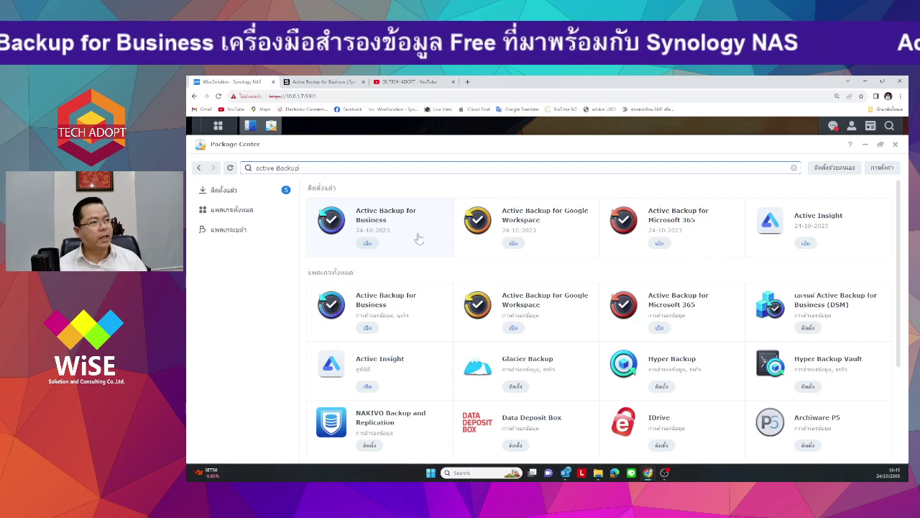
Step: Open the installed Active Backup for Business package, maximize its window and show the PC/Mac devices
left_click(366, 244)
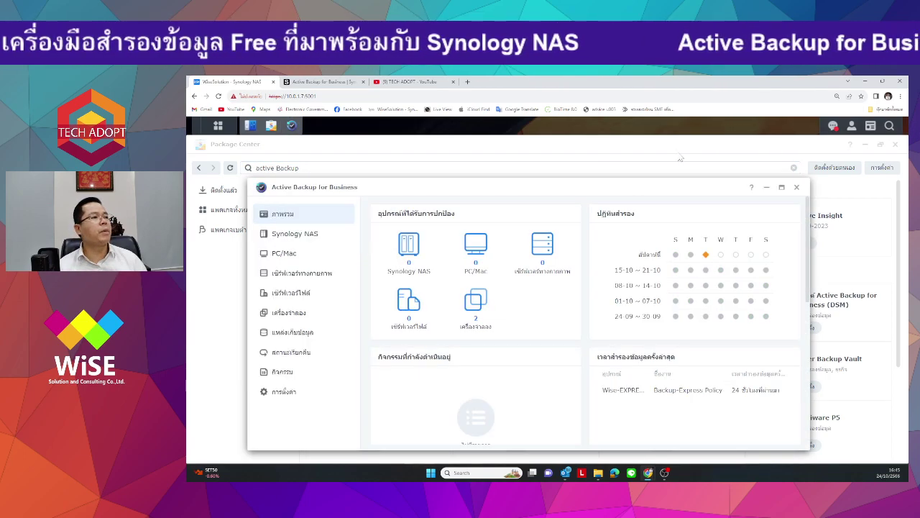
left_click(781, 187)
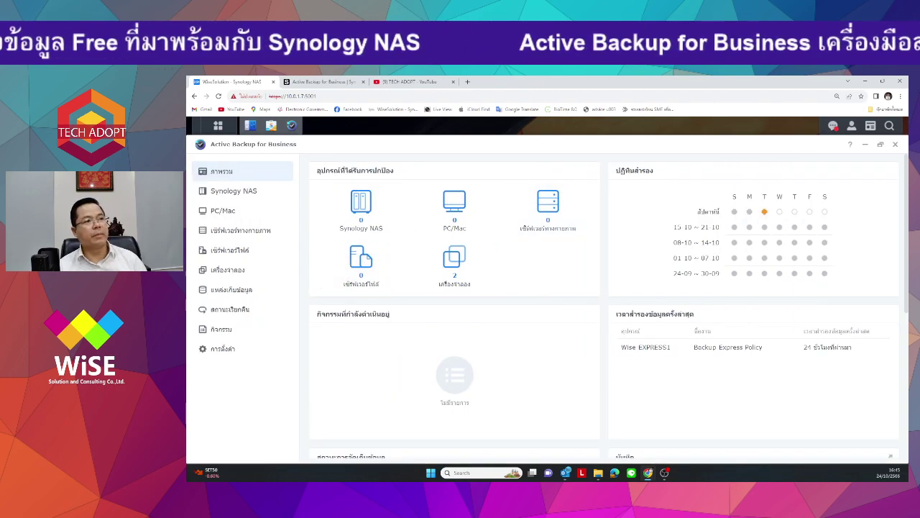
left_click(227, 216)
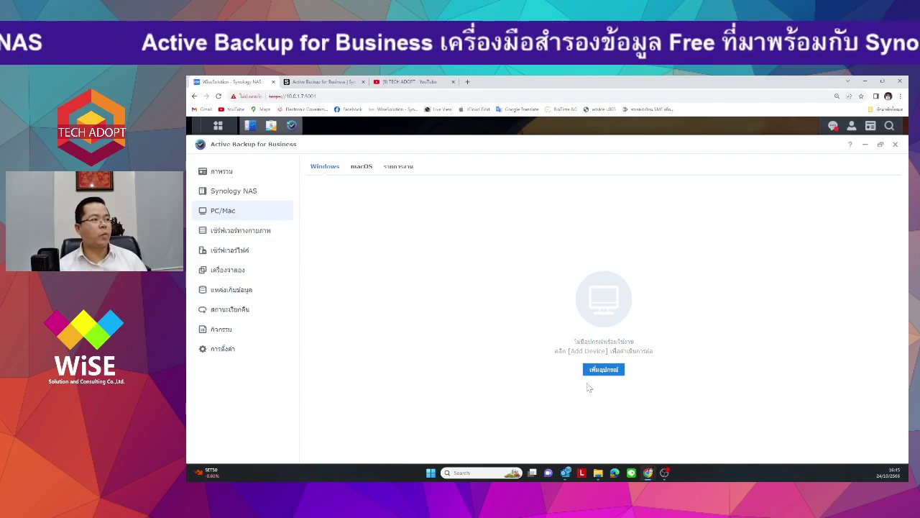
Step: Show the physical servers and view the instructions for adding a Windows device, including the certificate notice, and close them
left_click(250, 233)
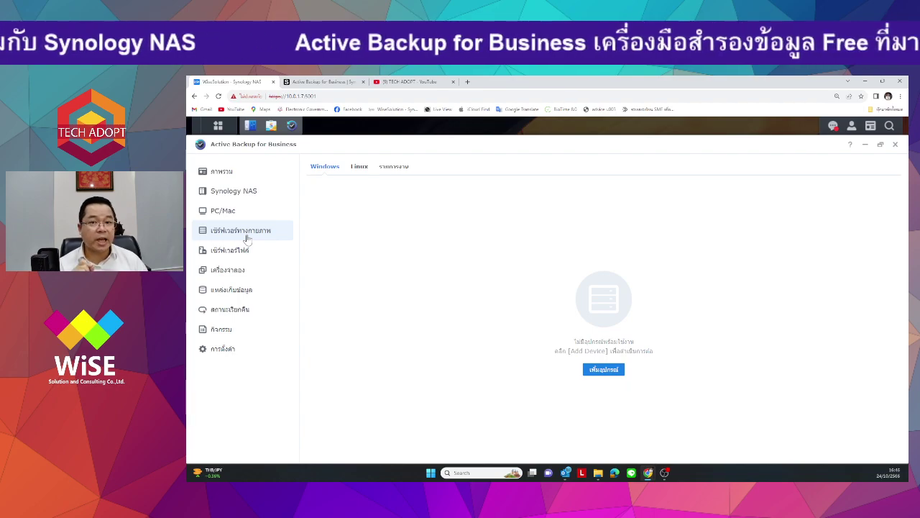
left_click(607, 374)
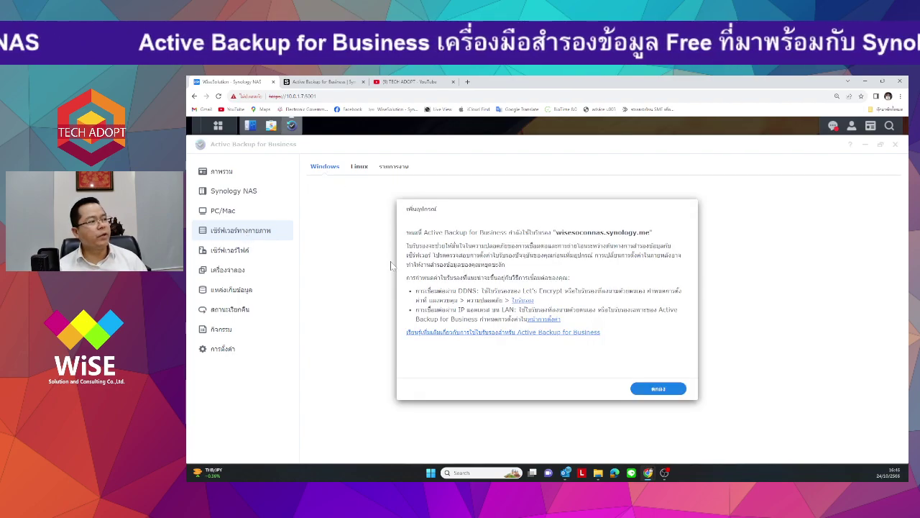
left_click(678, 392)
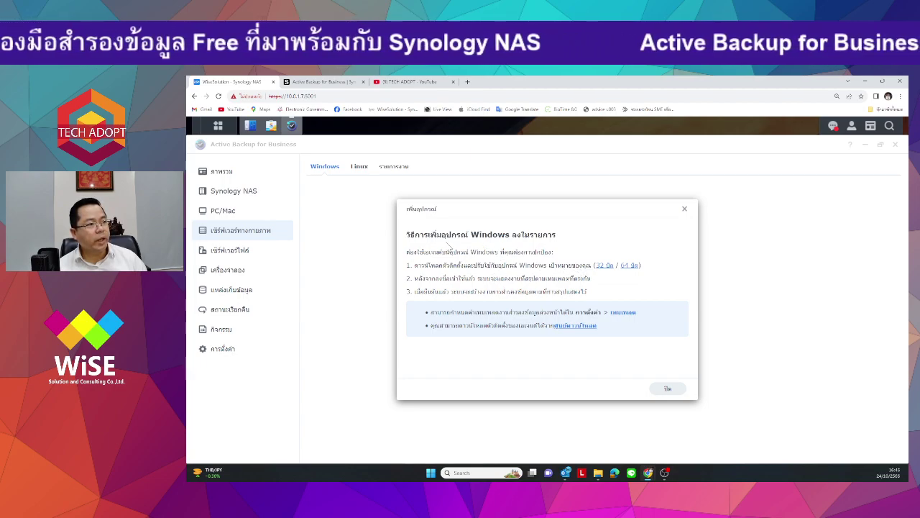
left_click(684, 209)
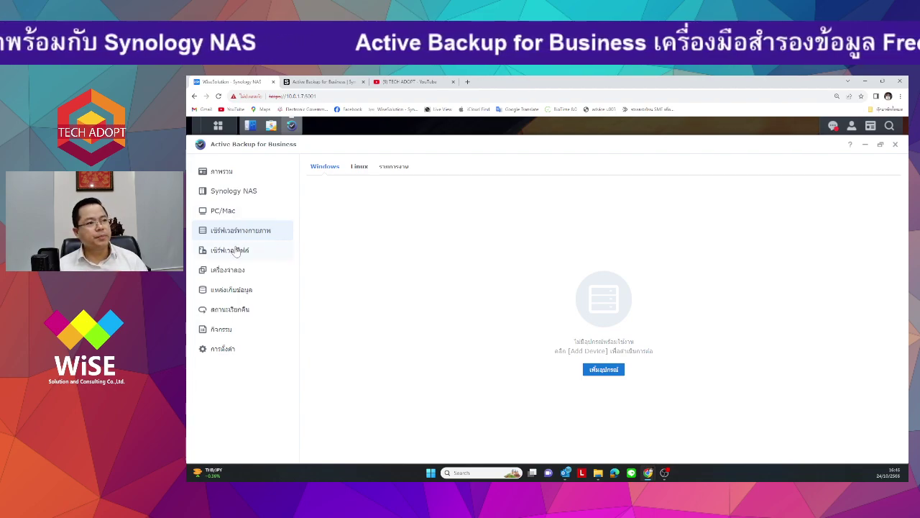
Step: Compare the virtual machine, file server and physical server sections, ending on the file servers
left_click(232, 273)
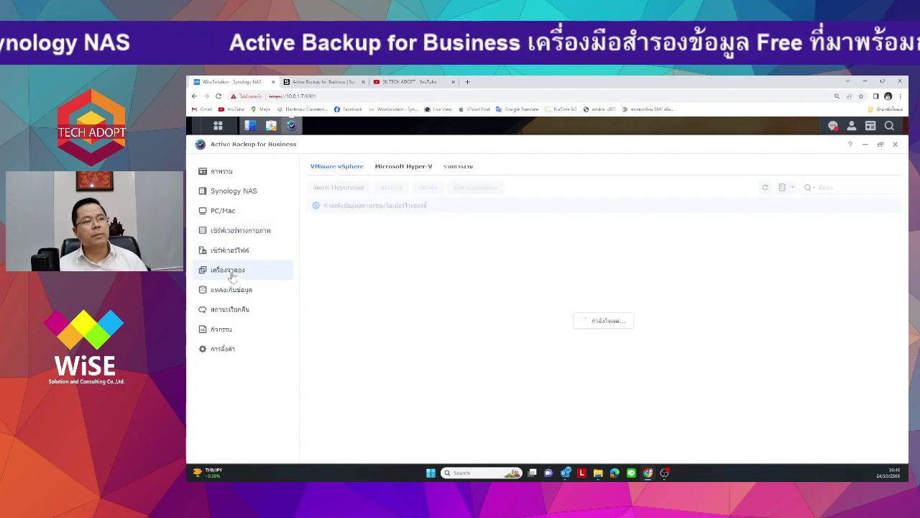
left_click(247, 250)
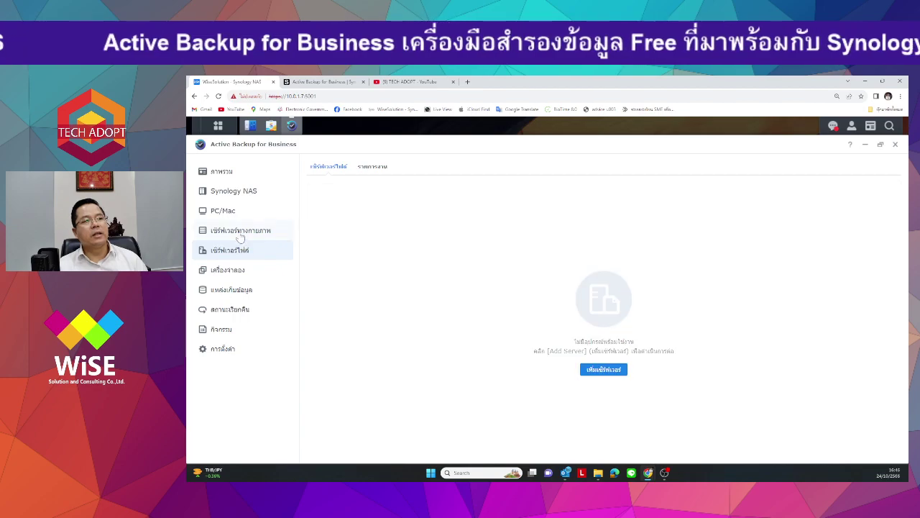
left_click(241, 238)
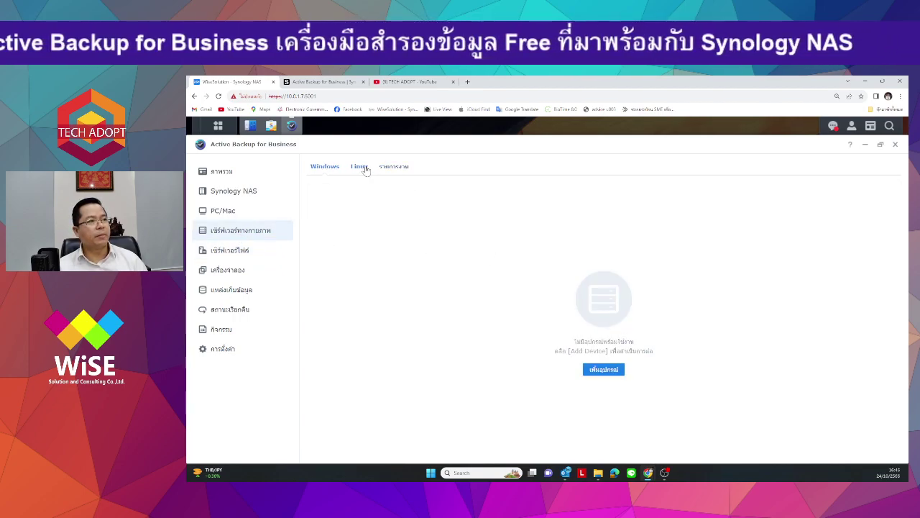
left_click(323, 169)
left_click(236, 251)
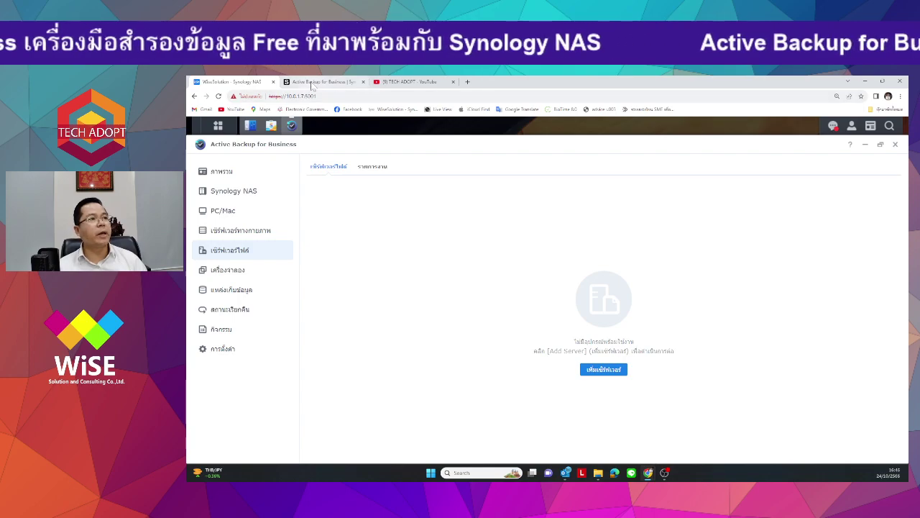
Step: Switch to the Synology product page and show its File Servers section with the supported platforms
left_click(312, 82)
scroll(556, 347, "down", 3)
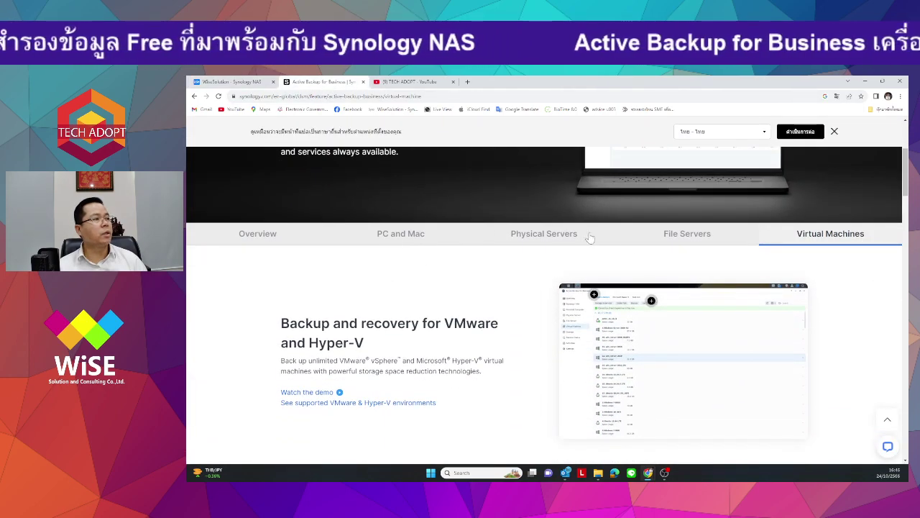
left_click(688, 233)
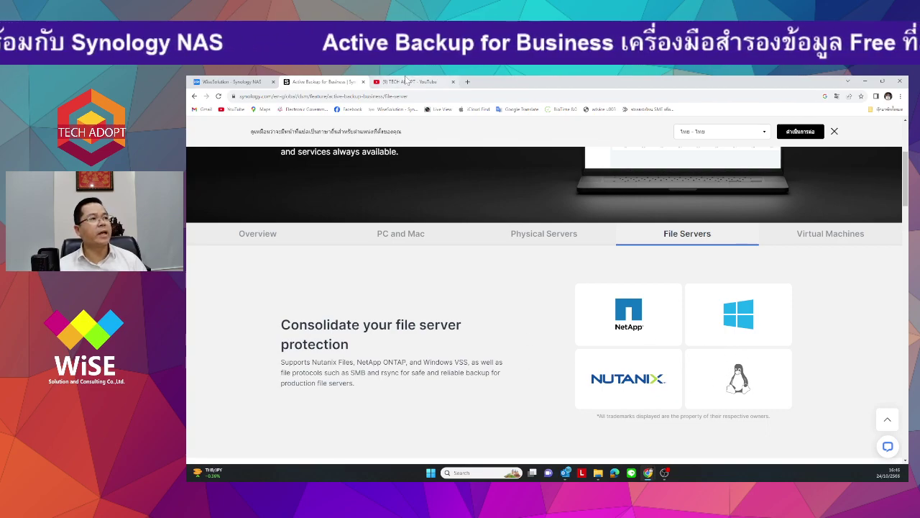
Step: Return to Active Backup for Business on the NAS, view the server types for adding a file server, and close the wizard
left_click(241, 82)
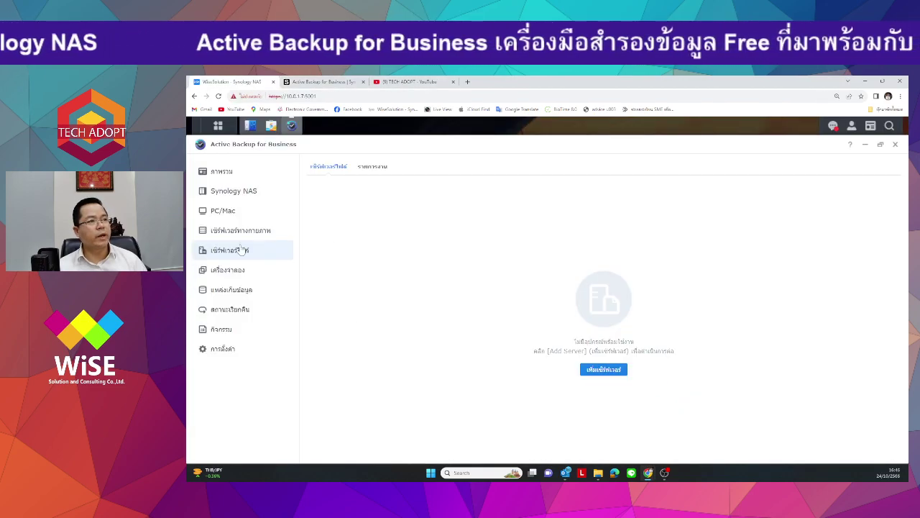
left_click(604, 370)
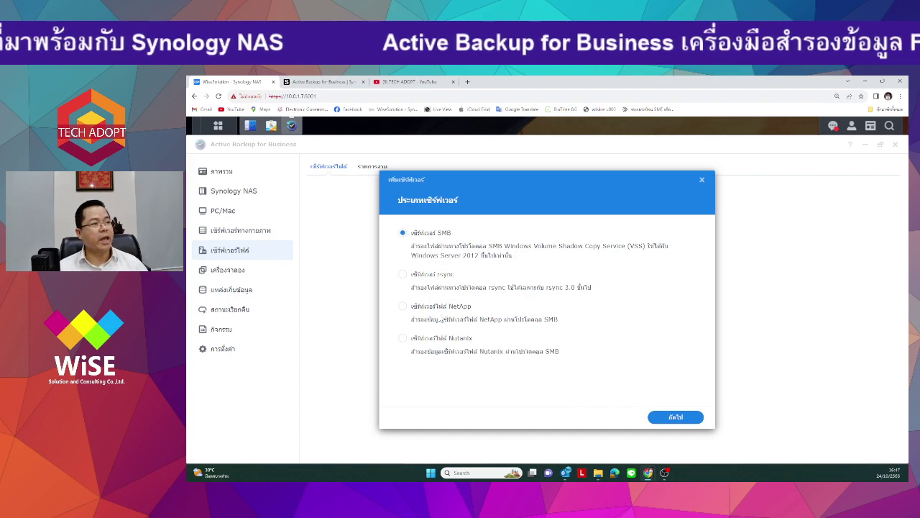
left_click(703, 182)
Step: Show the VMware vSphere virtual machines, the ActiveBackupforBusiness storage details and the restore status list
left_click(229, 270)
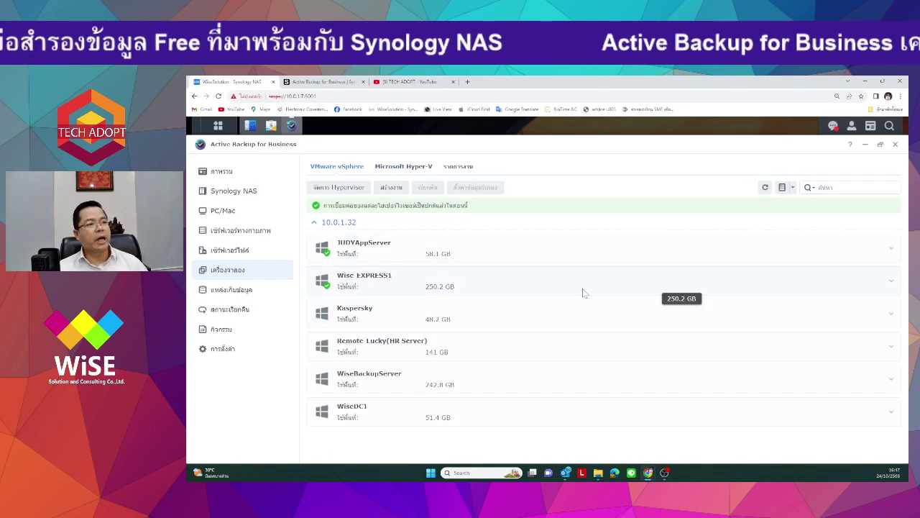
left_click(208, 287)
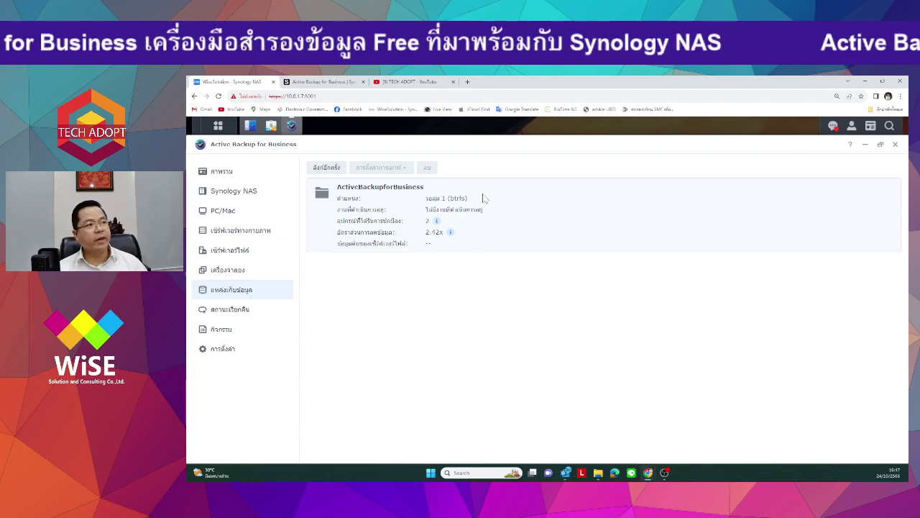
left_click(248, 309)
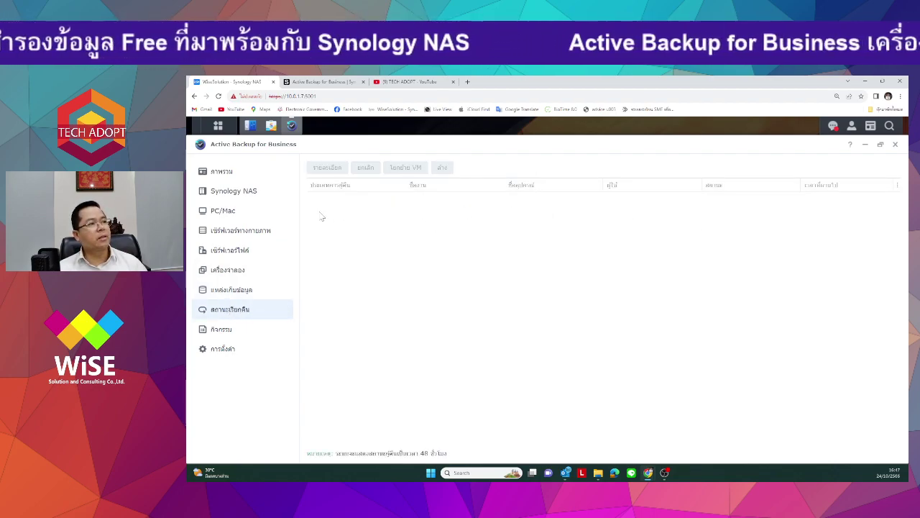
Step: Show the activity log, view the form for adding a Microsoft Hyper-V hypervisor, and close it without adding one
left_click(221, 331)
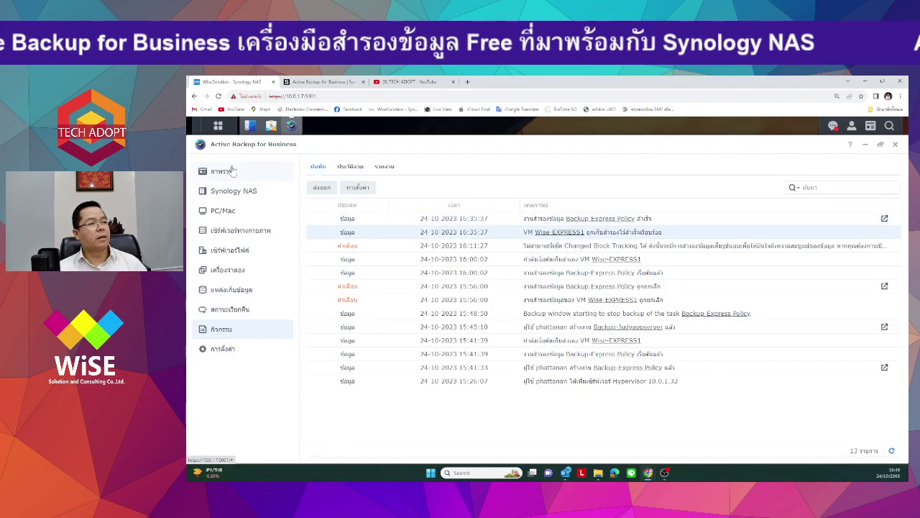
left_click(240, 270)
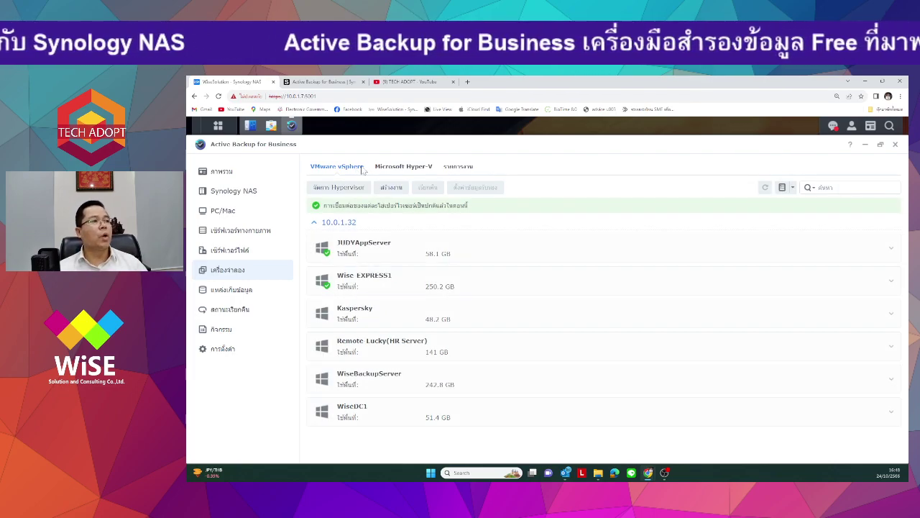
left_click(396, 170)
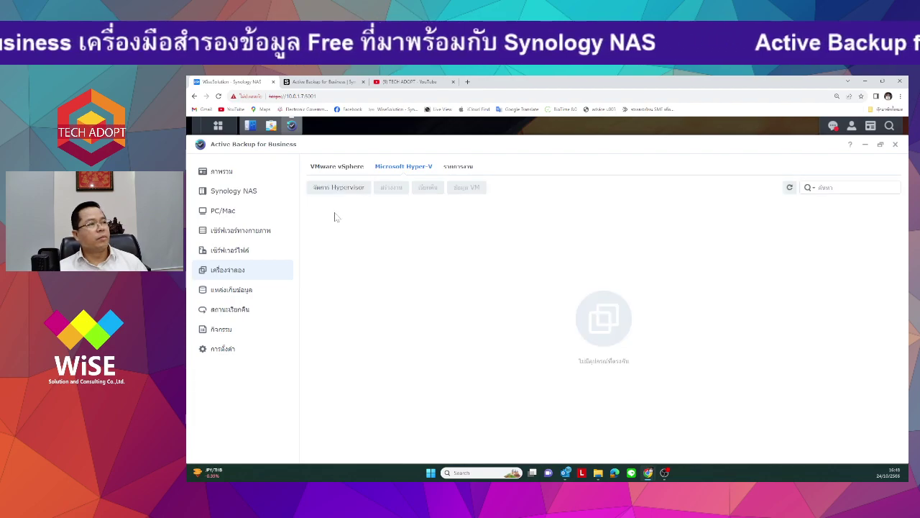
left_click(339, 188)
left_click(389, 214)
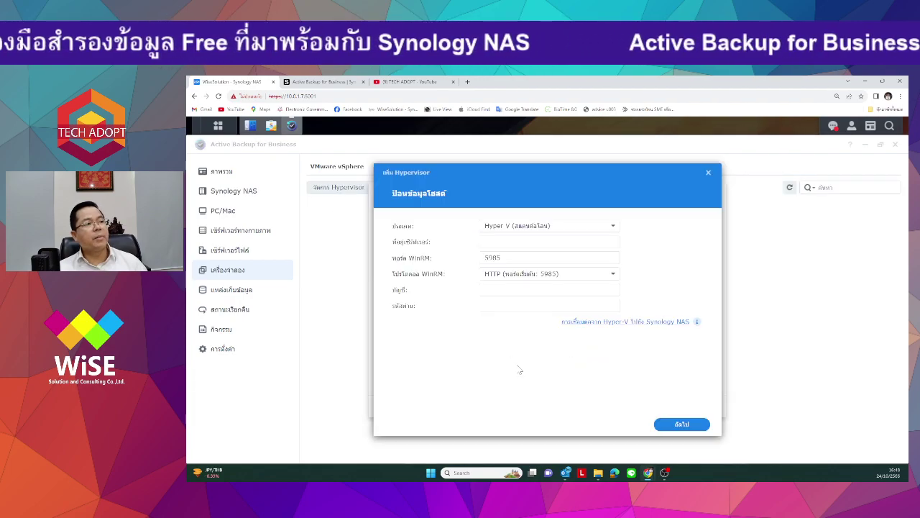
left_click(708, 172)
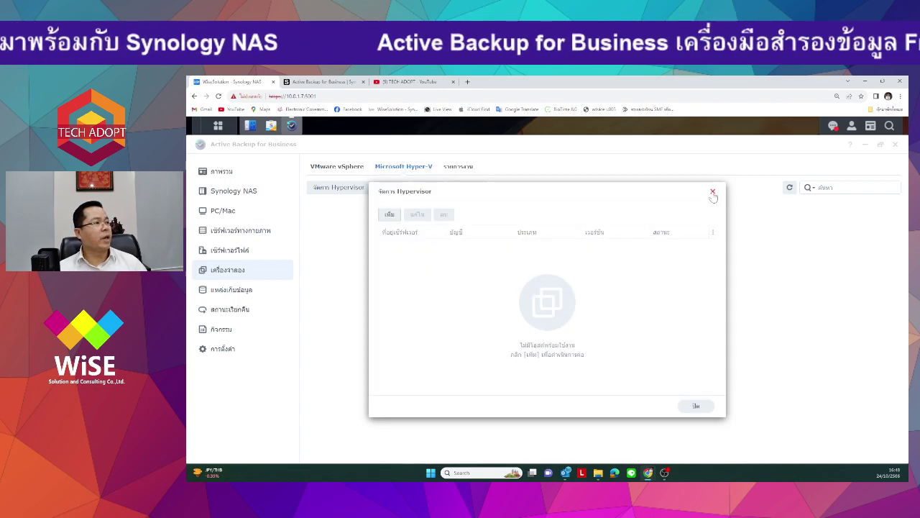
left_click(712, 191)
Step: Show the virtual machine task list and select the Judyappserver backup task followed by the Express Policy backup task
left_click(470, 171)
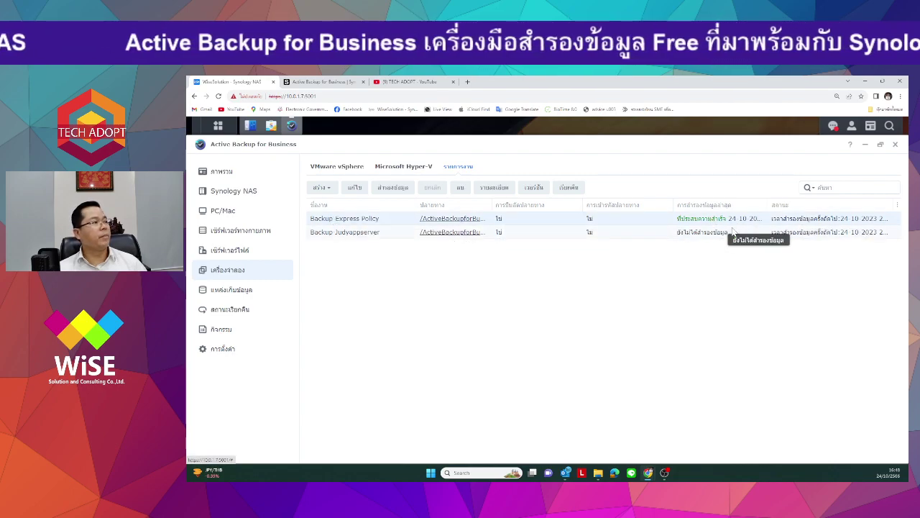
right_click(596, 233)
left_click(429, 255)
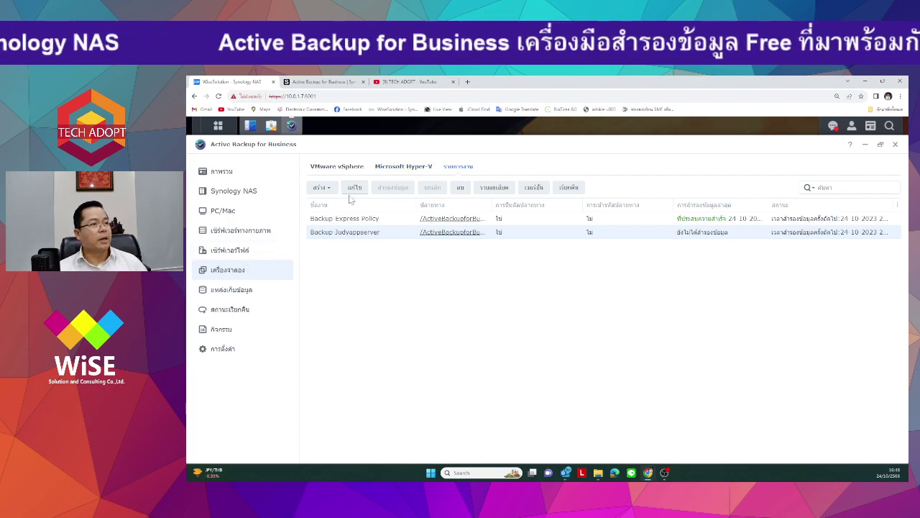
left_click(403, 219)
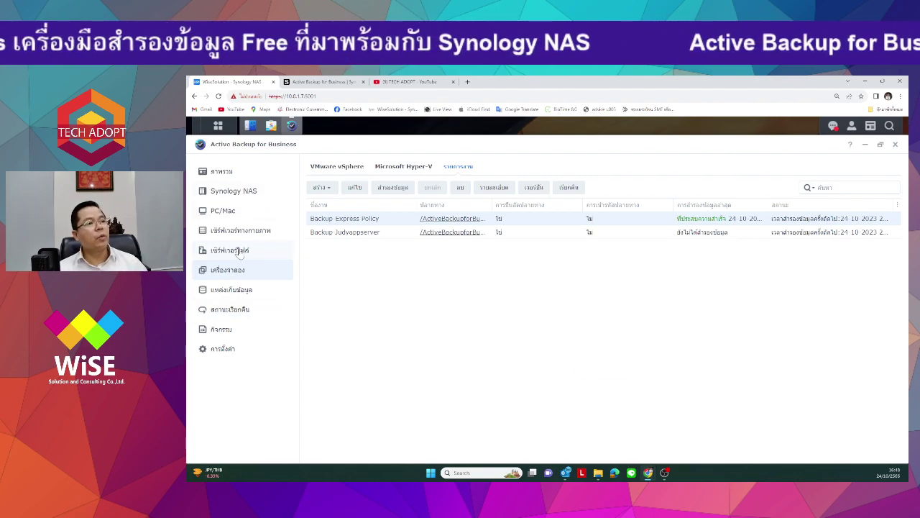
Step: Fill in a new VMware vSphere hypervisor with server address 10.0.1.50, account root and the account password, and try to connect
left_click(231, 272)
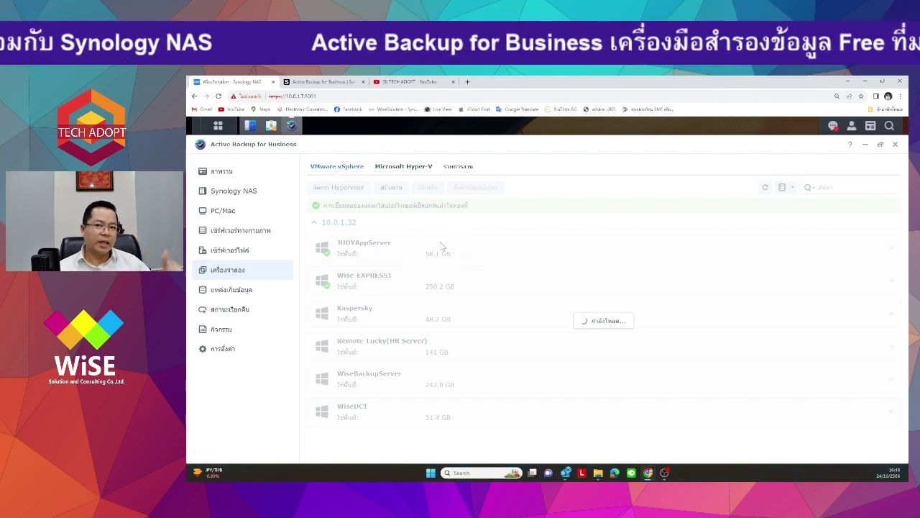
left_click(333, 188)
left_click(388, 212)
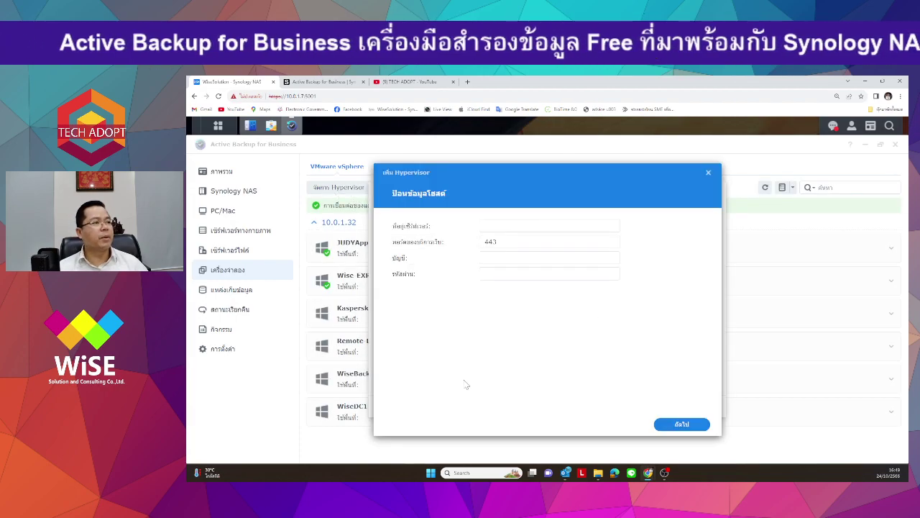
left_click(531, 224)
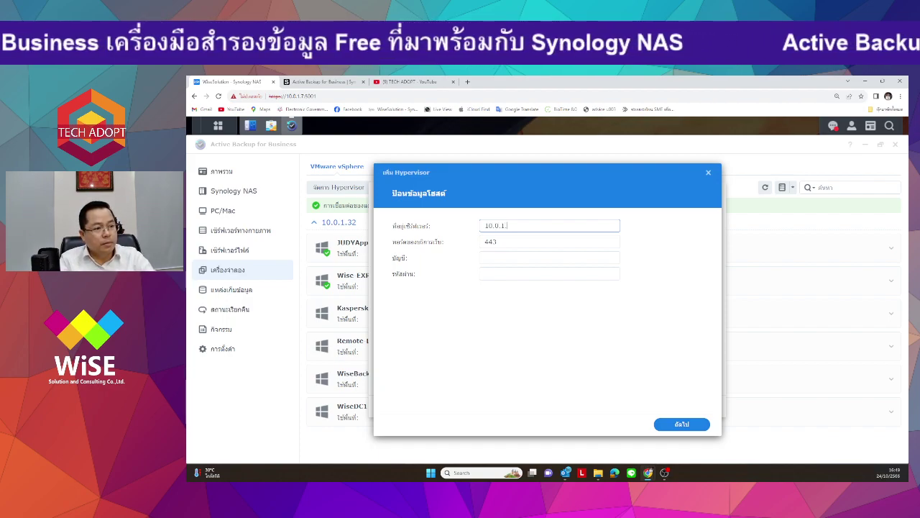
type("10.0.1.50")
key("Tab")
key("Tab")
type("rot")
key("Tab")
left_click(532, 257)
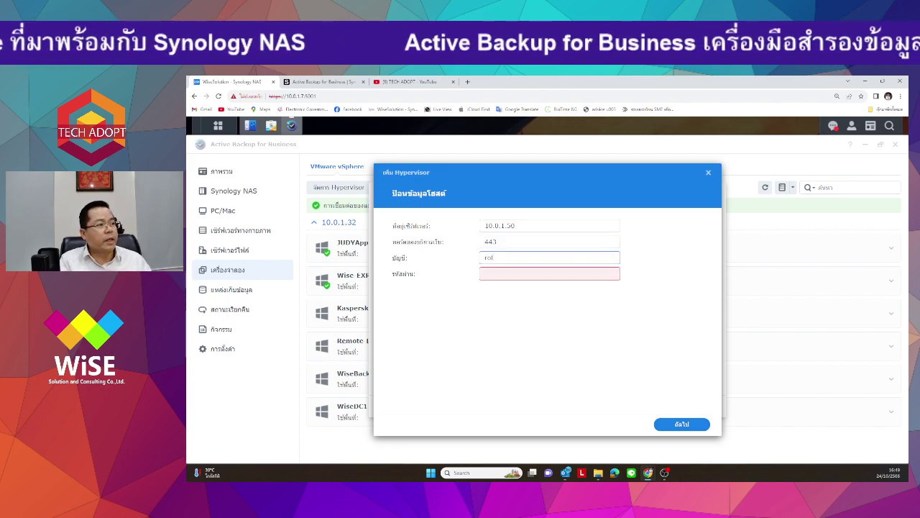
key("Tab")
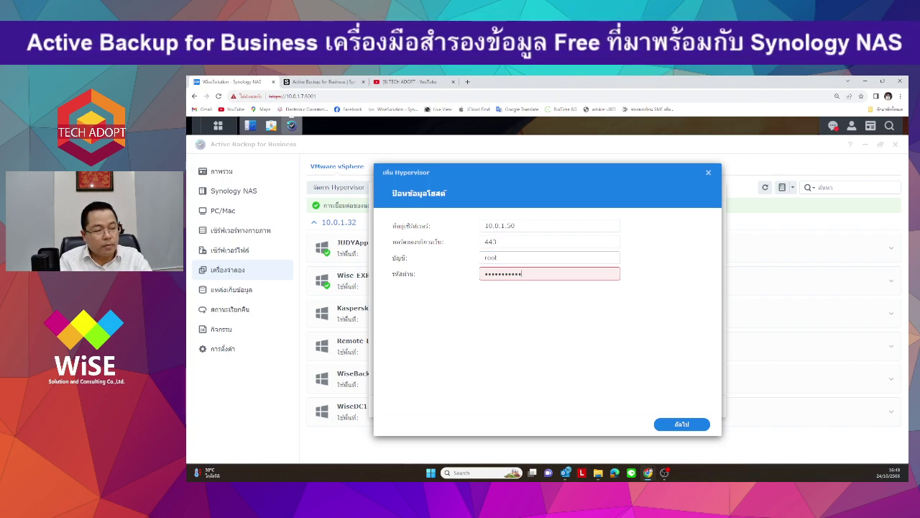
key("ctrl+a")
key("BackSpace")
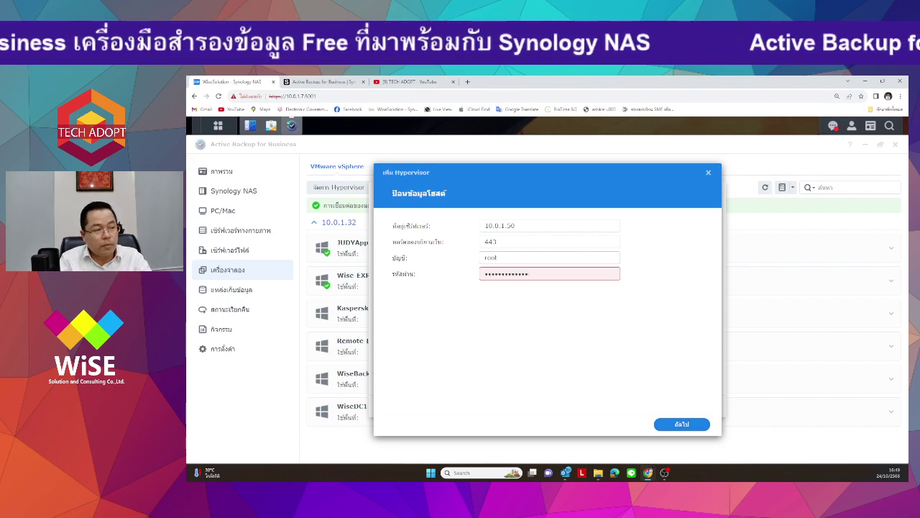
left_click(681, 424)
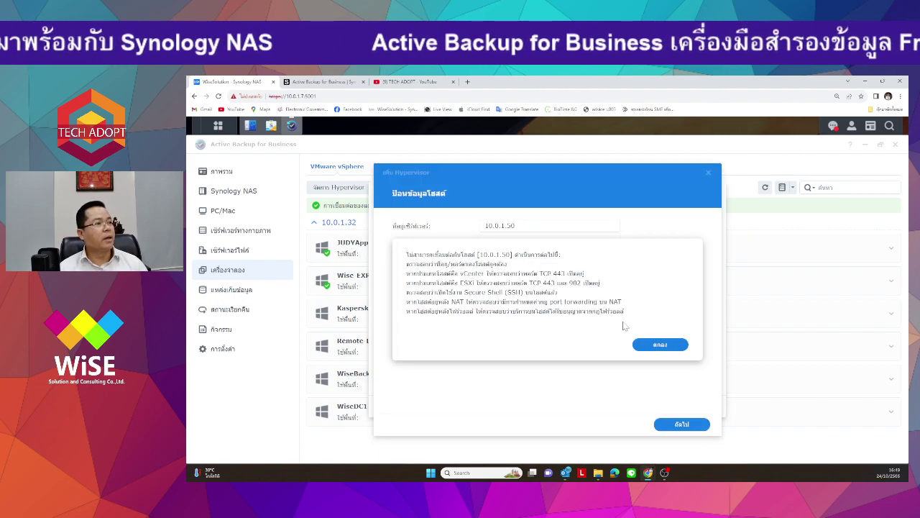
left_click(637, 344)
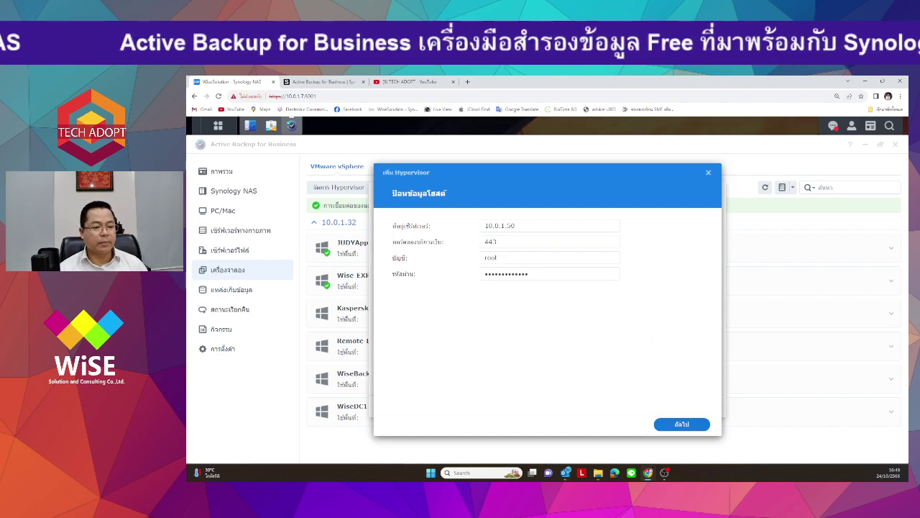
Step: Try to connect to the hypervisor with the server address changed to 10.0.1.46
left_click_drag(506, 225, 639, 240)
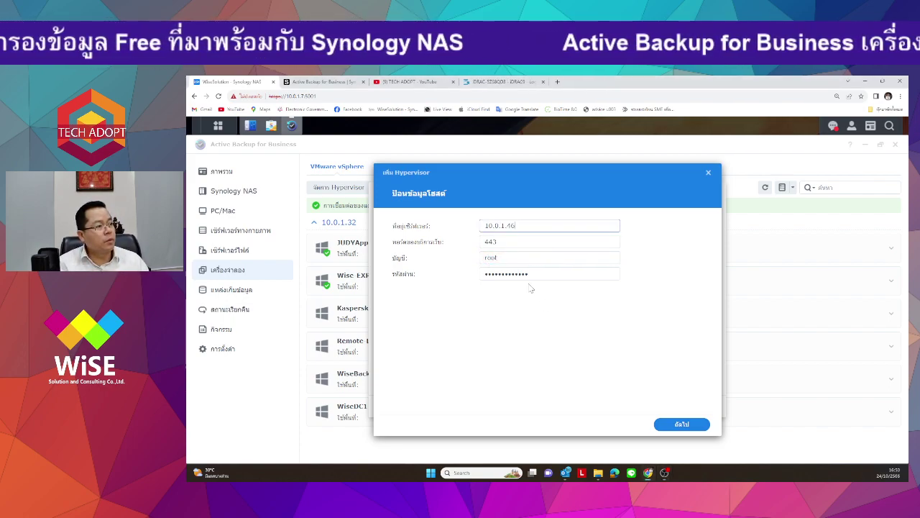
left_click(698, 427)
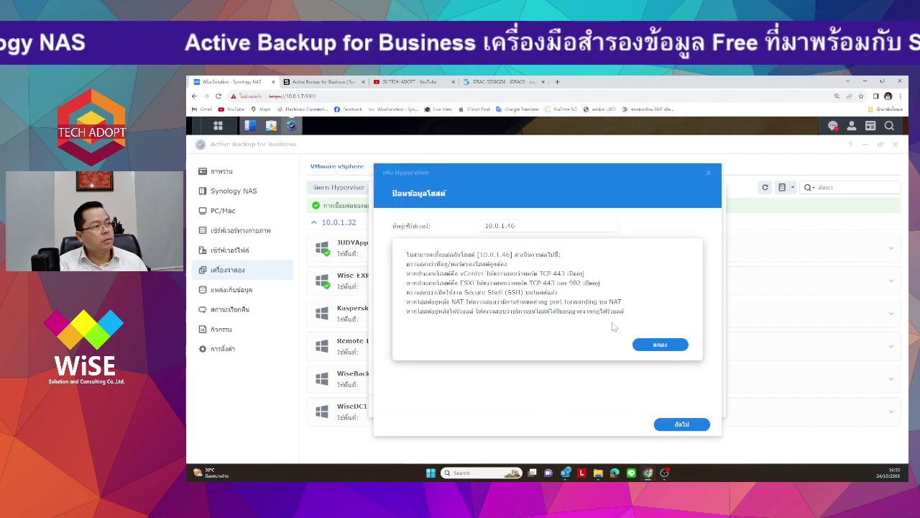
left_click(654, 346)
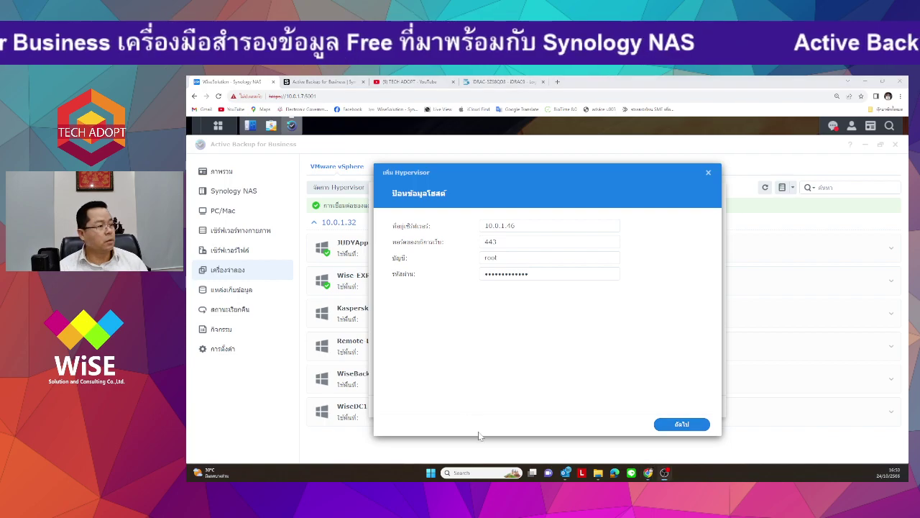
left_click(682, 425)
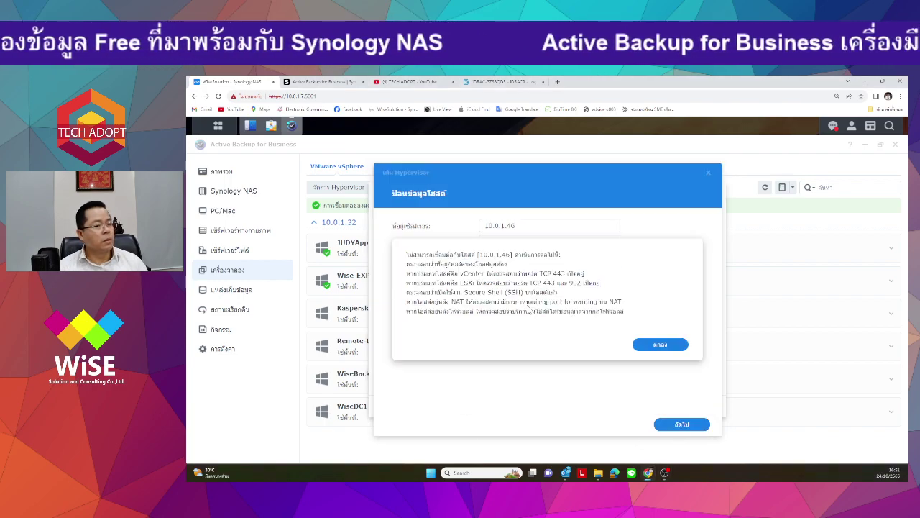
left_click(667, 346)
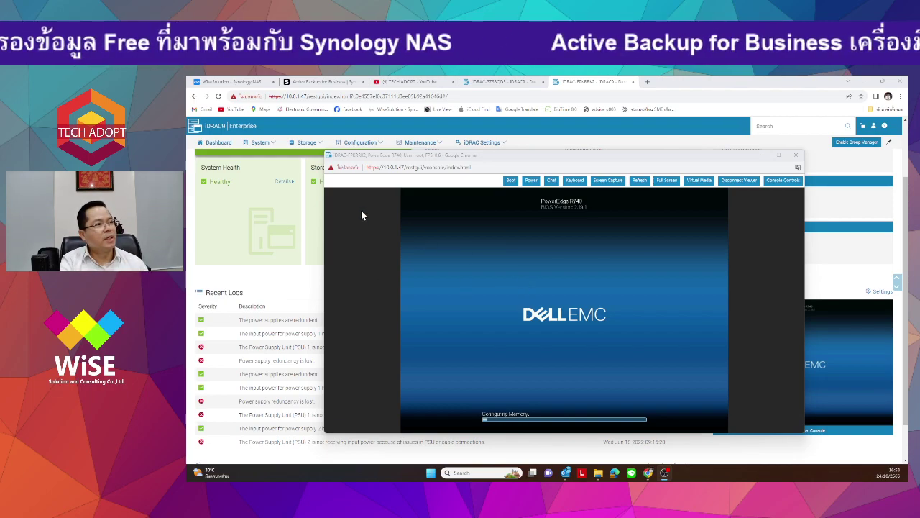
Step: Return from the iDRAC console to Active Backup for Business and finish adding hypervisor 10.0.1.50, trusting its certificate
left_click_drag(546, 155, 513, 151)
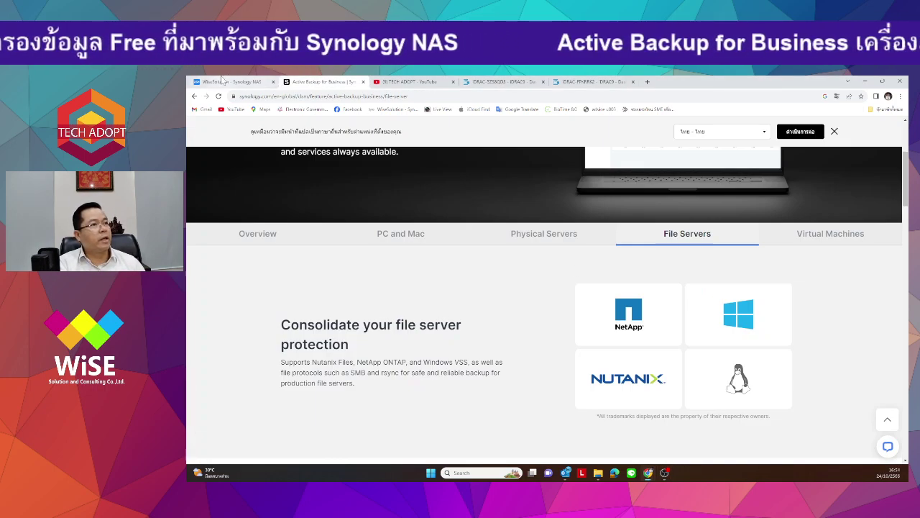
left_click(223, 80)
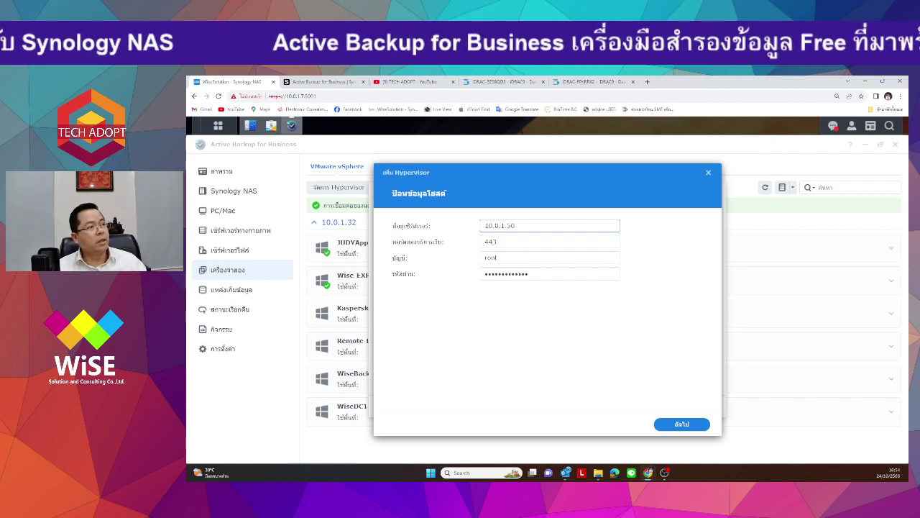
left_click(668, 425)
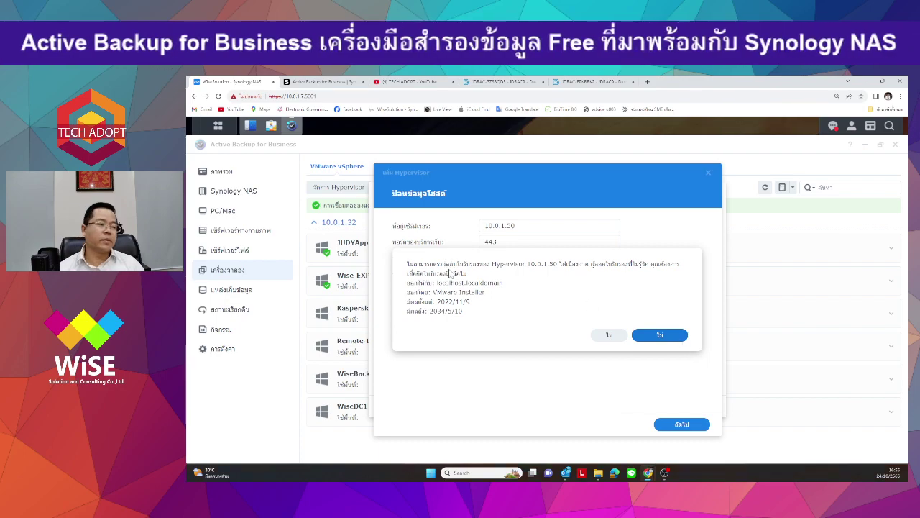
left_click(662, 336)
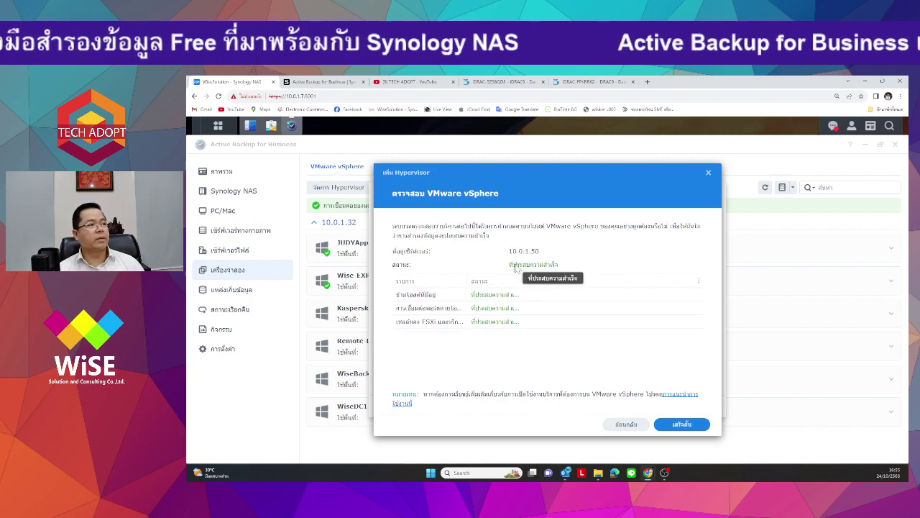
left_click(677, 425)
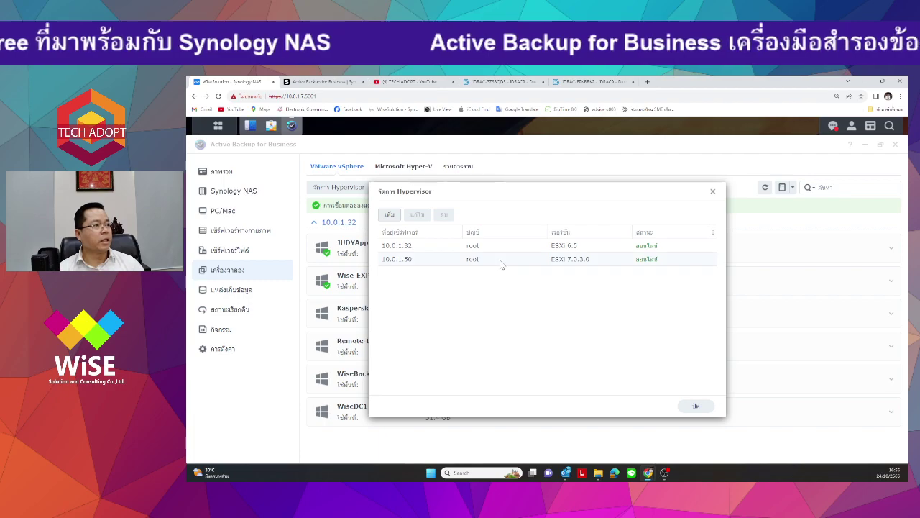
left_click(696, 406)
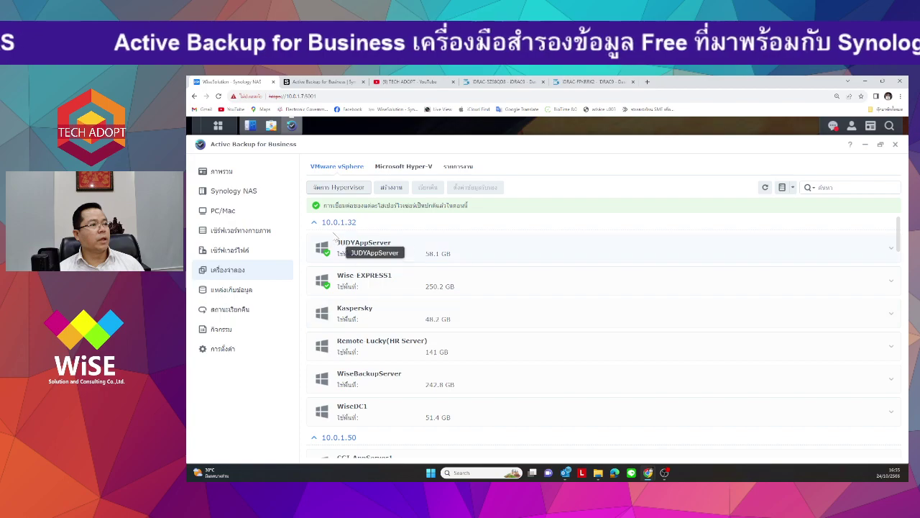
Step: Collapse the 10.0.1.32 host and look through the virtual machines listed under 10.0.1.50
left_click(314, 222)
left_click(313, 238)
left_click(314, 237)
scroll(368, 342, "down", 15)
scroll(369, 342, "up", 15)
scroll(456, 342, "down", 3)
scroll(450, 375, "up", 3)
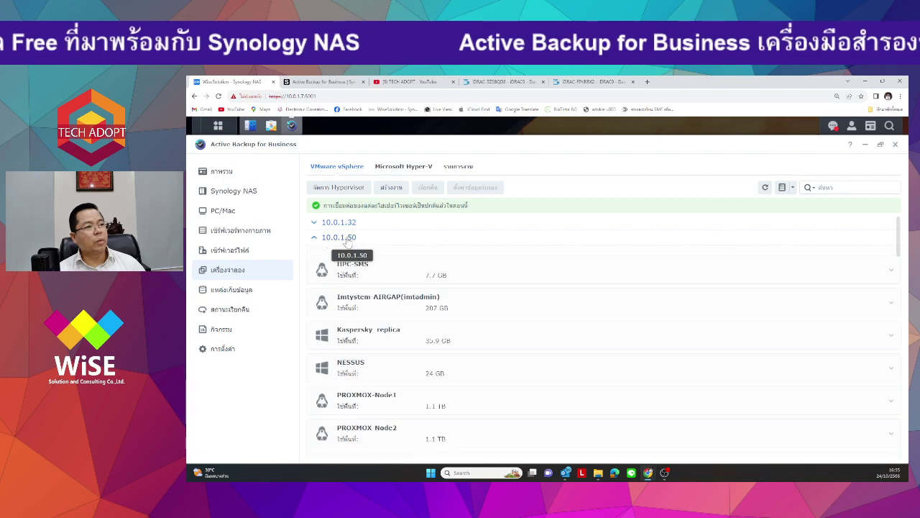
Step: Open the new vSphere backup task wizard, browse the selectable virtual machines on 10.0.1.50, and close it without creating a task
left_click(391, 187)
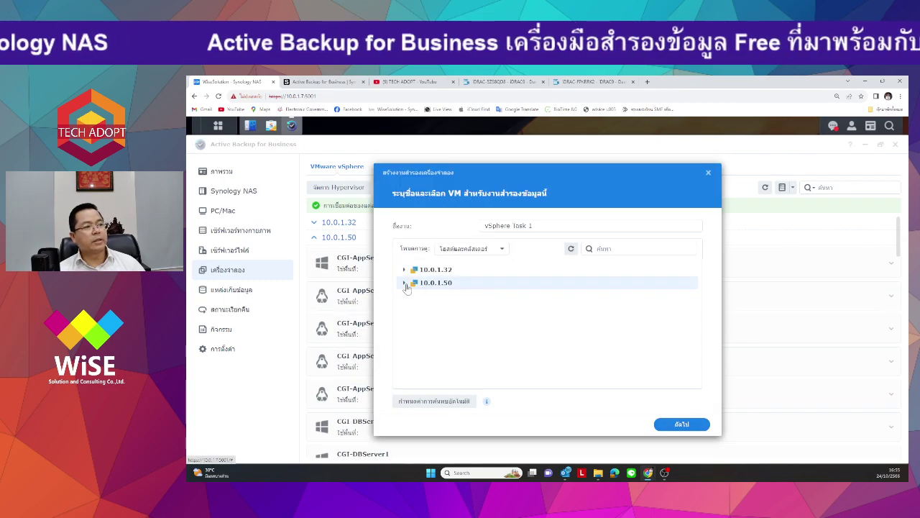
left_click(404, 284)
scroll(575, 321, "down", 5)
scroll(462, 381, "down", 3)
scroll(496, 375, "up", 3)
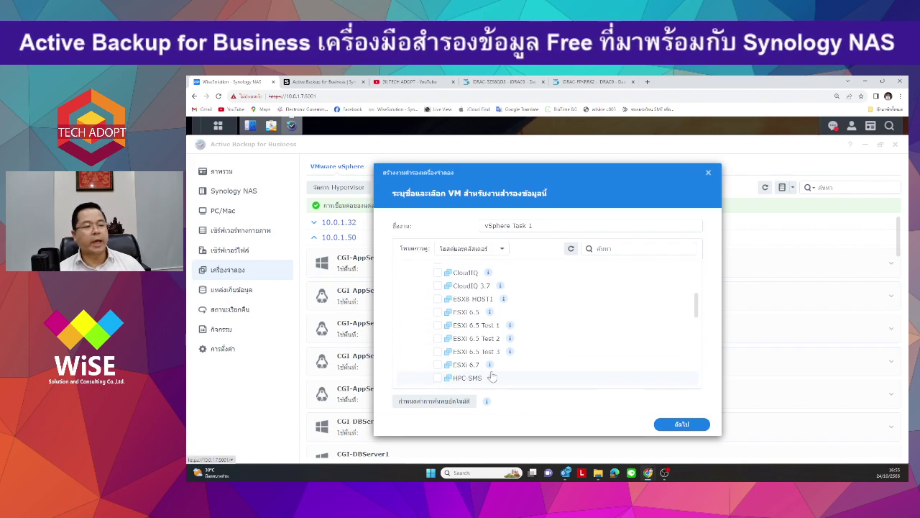
left_click(708, 176)
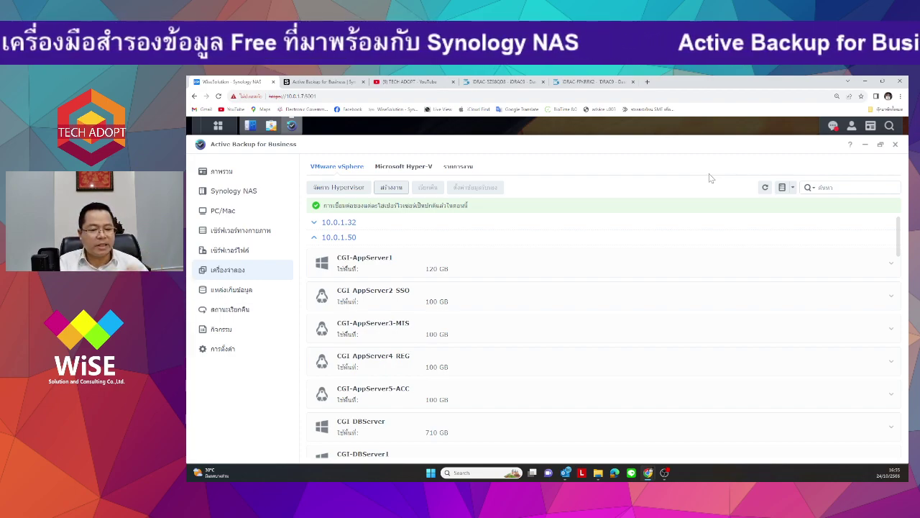
Step: Expand the 10.0.1.32 host, check the restore status and file server pages, and return to the virtual machine task list
left_click(331, 225)
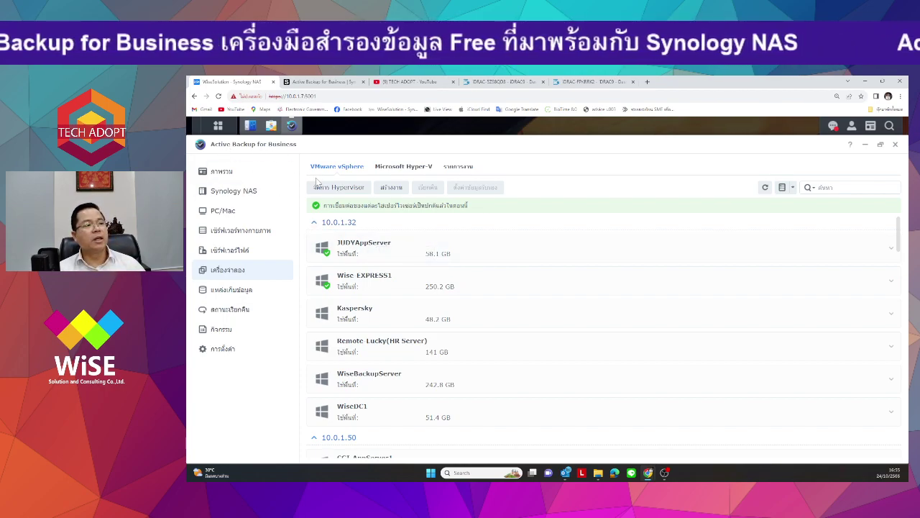
left_click(237, 314)
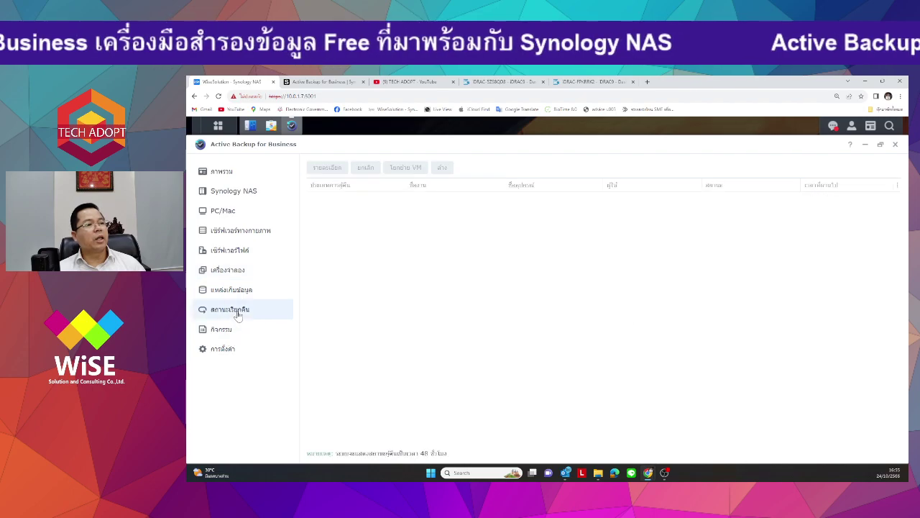
left_click(225, 250)
left_click(229, 271)
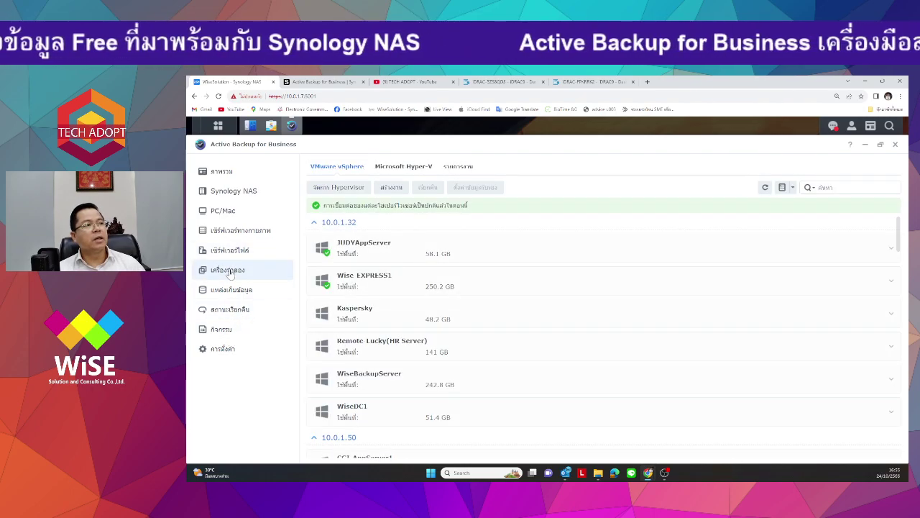
left_click(466, 167)
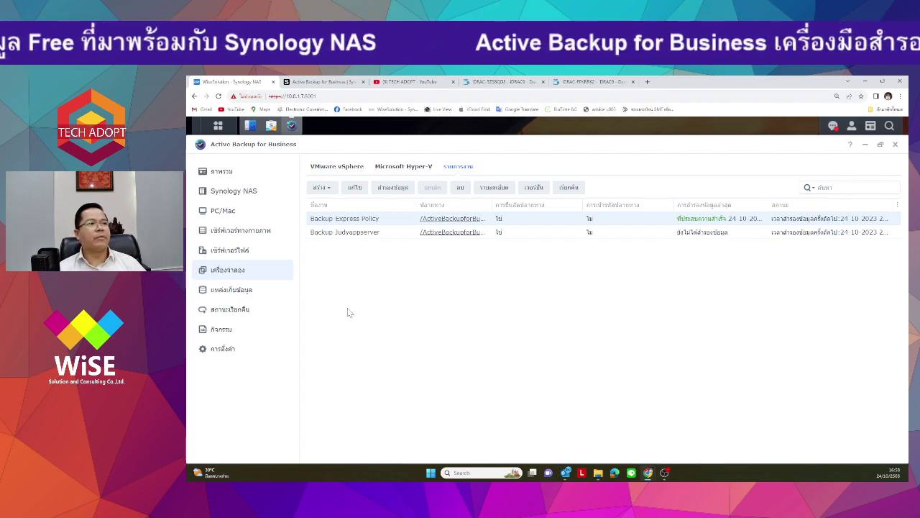
Step: Look over the DSM update page and categories in Control Panel, and display the system status widgets on the DSM desktop
left_click(249, 125)
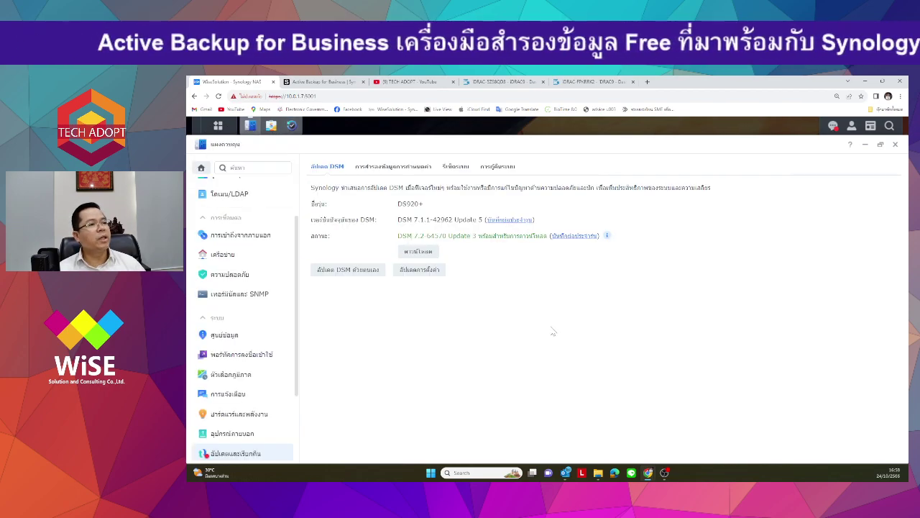
left_click(196, 126)
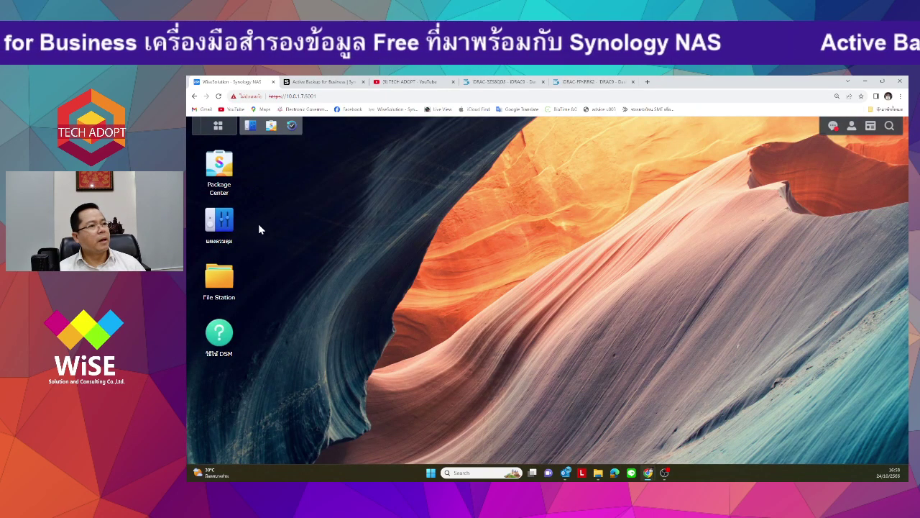
left_click(869, 126)
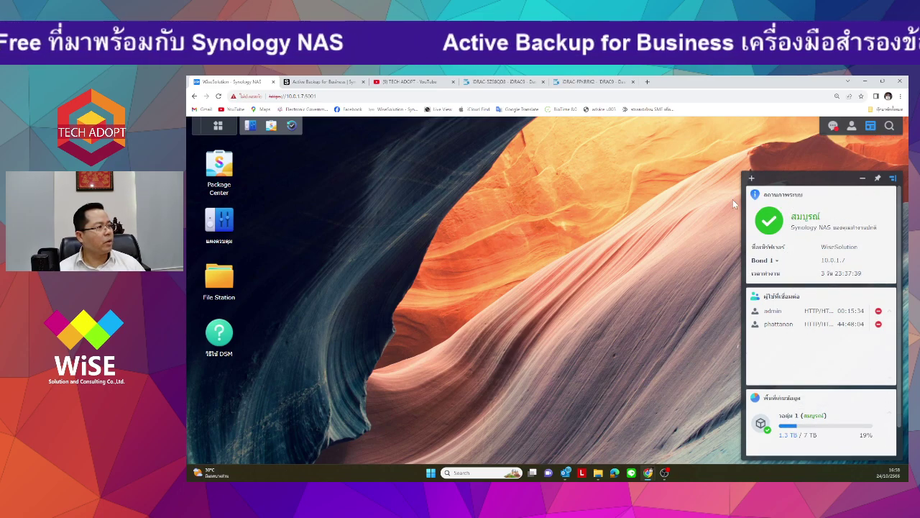
left_click(220, 220)
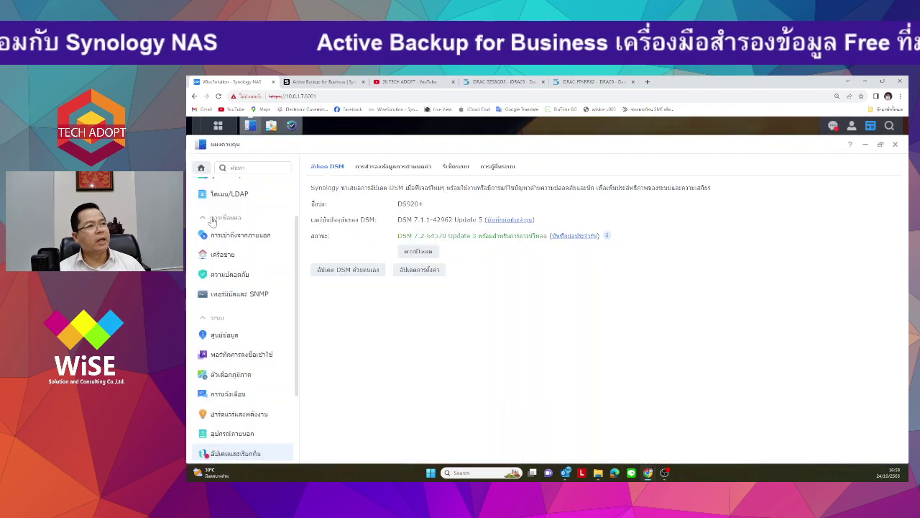
scroll(228, 266, "up", 2)
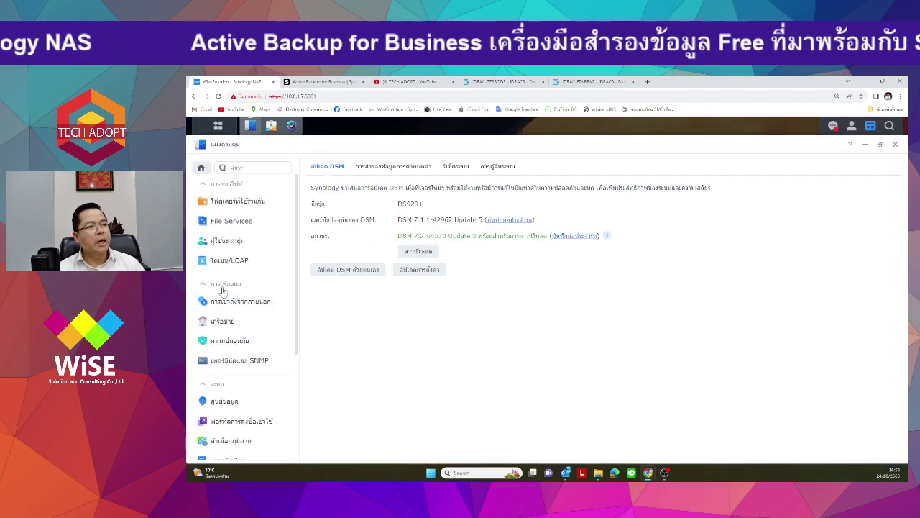
left_click(250, 126)
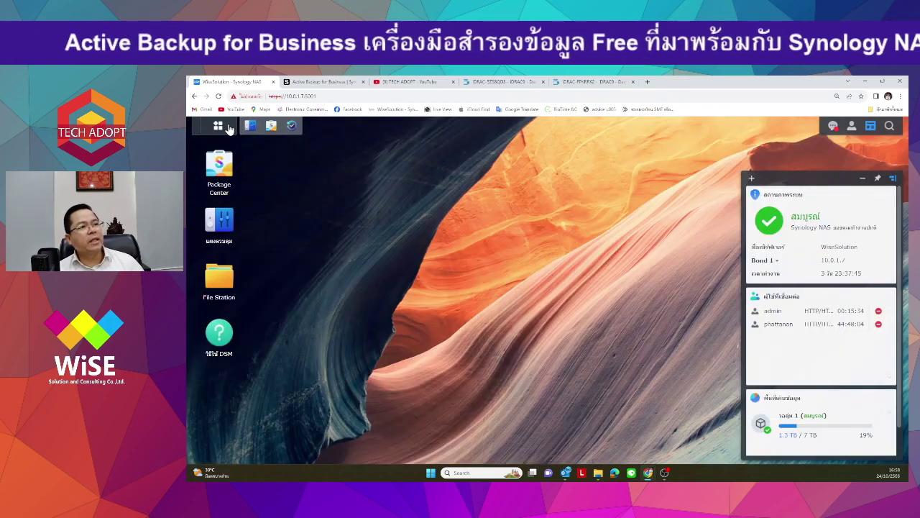
Step: Open Resource Monitor and examine the NAS's performance overview, CPU utilization and memory usage
left_click(225, 128)
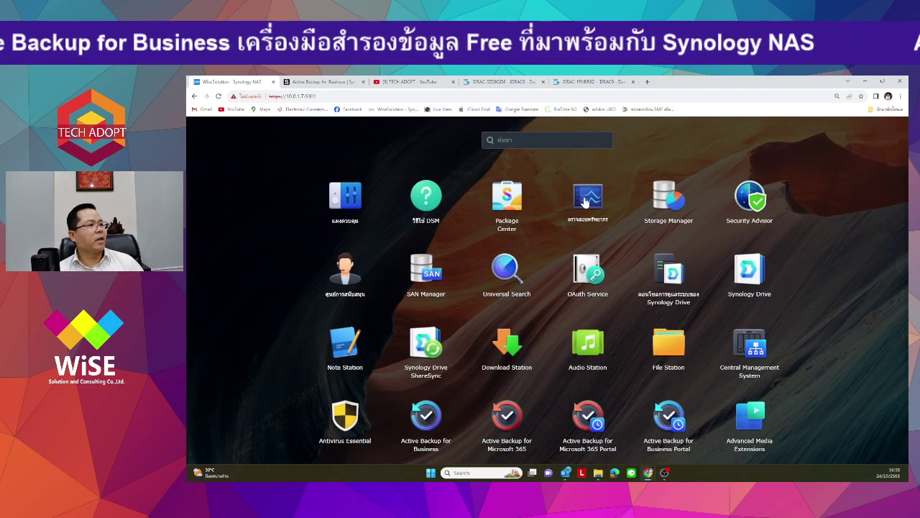
left_click(589, 192)
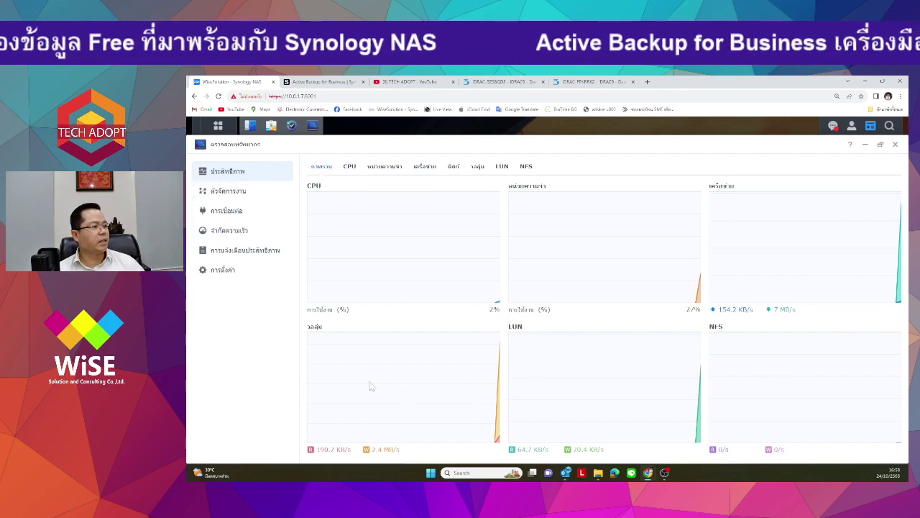
left_click(227, 192)
left_click(223, 173)
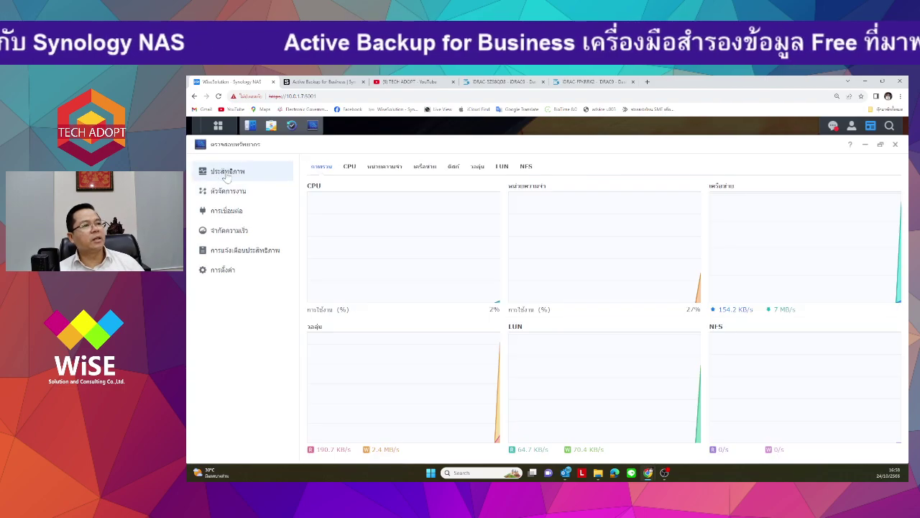
left_click(381, 171)
left_click(349, 166)
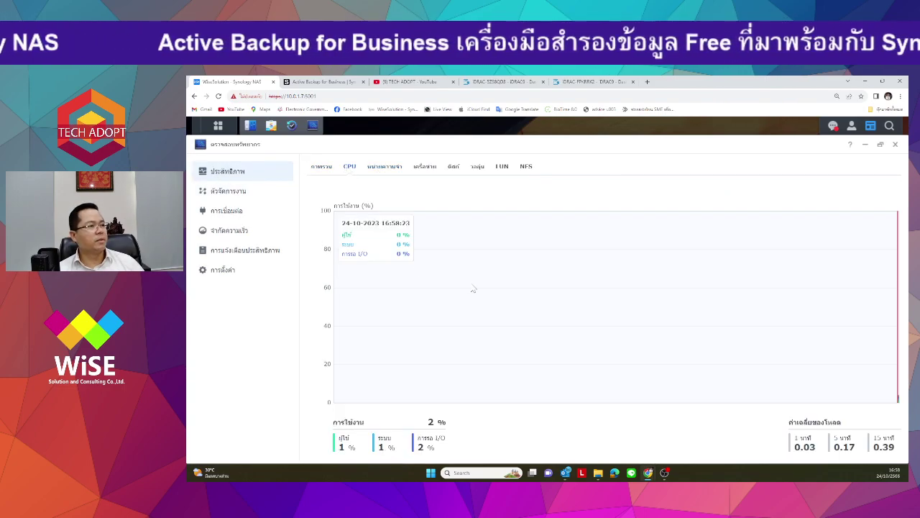
left_click(386, 167)
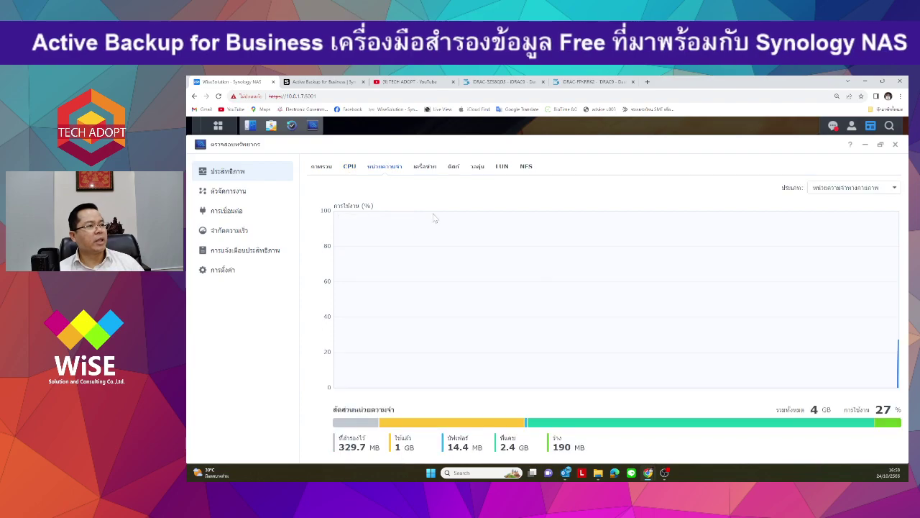